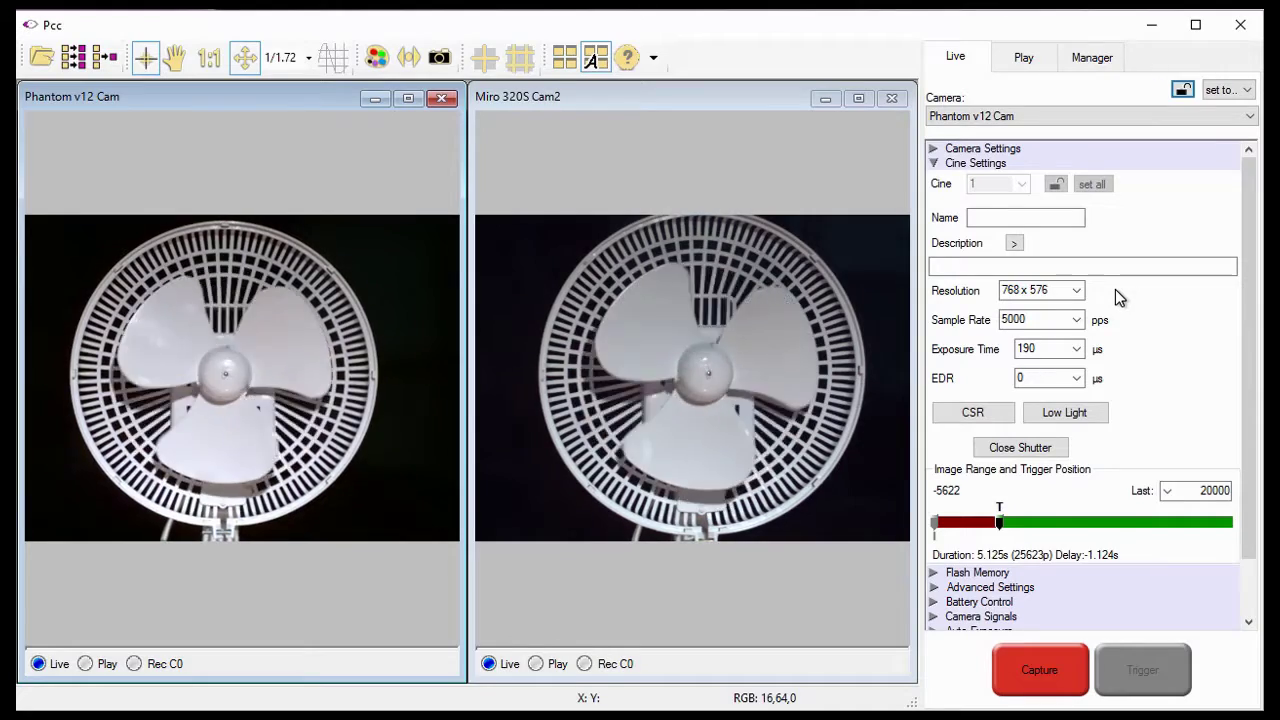
Launch Phantom Nucleus from the Manager tab's Camera Repair and Firmware Upgrade button.
{"action": "left_click", "coordinate": [1079, 62]}
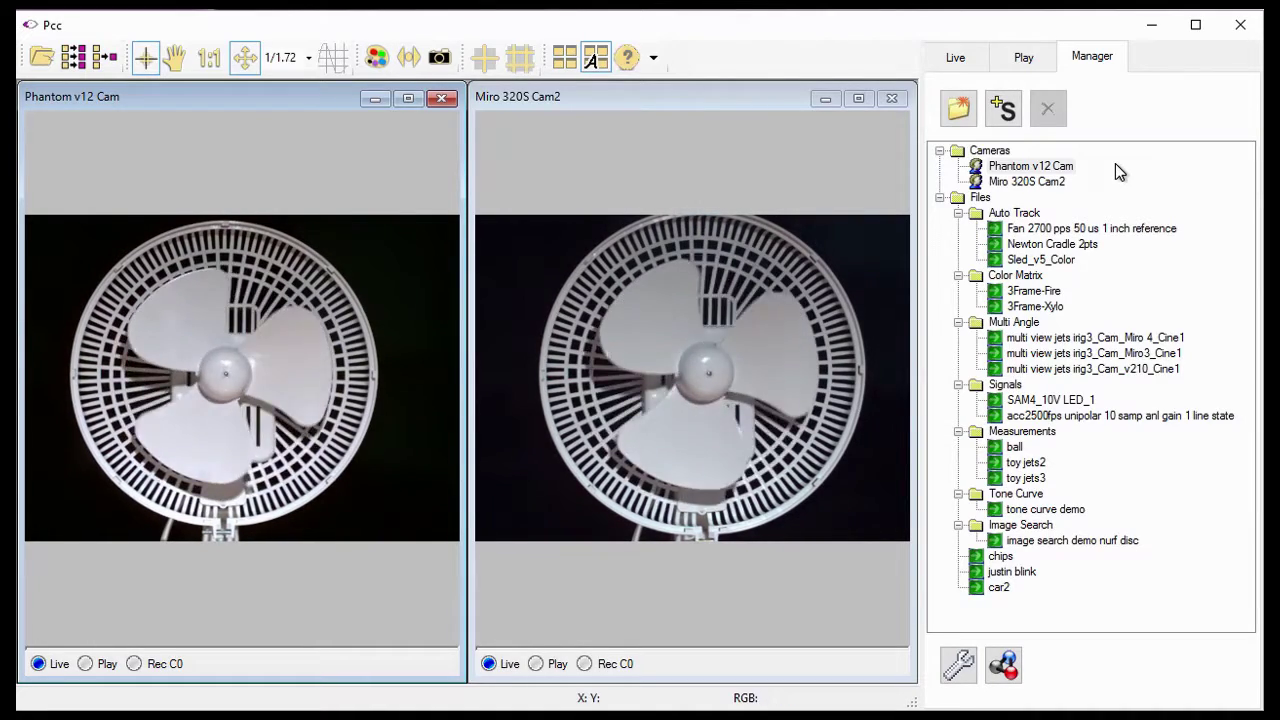
{"action": "left_click", "coordinate": [1004, 666]}
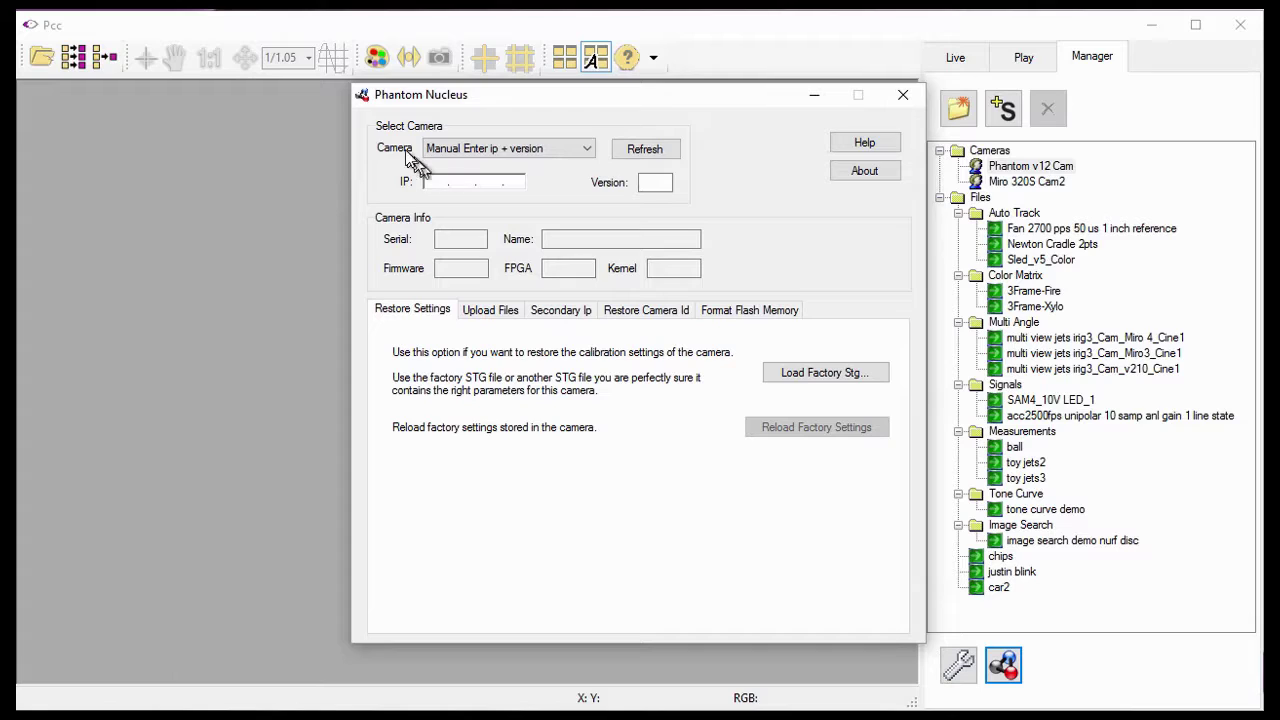
Select Phantom v12 Cam from the Nucleus Camera dropdown.
{"action": "left_click", "coordinate": [370, 132]}
{"action": "left_click", "coordinate": [589, 149]}
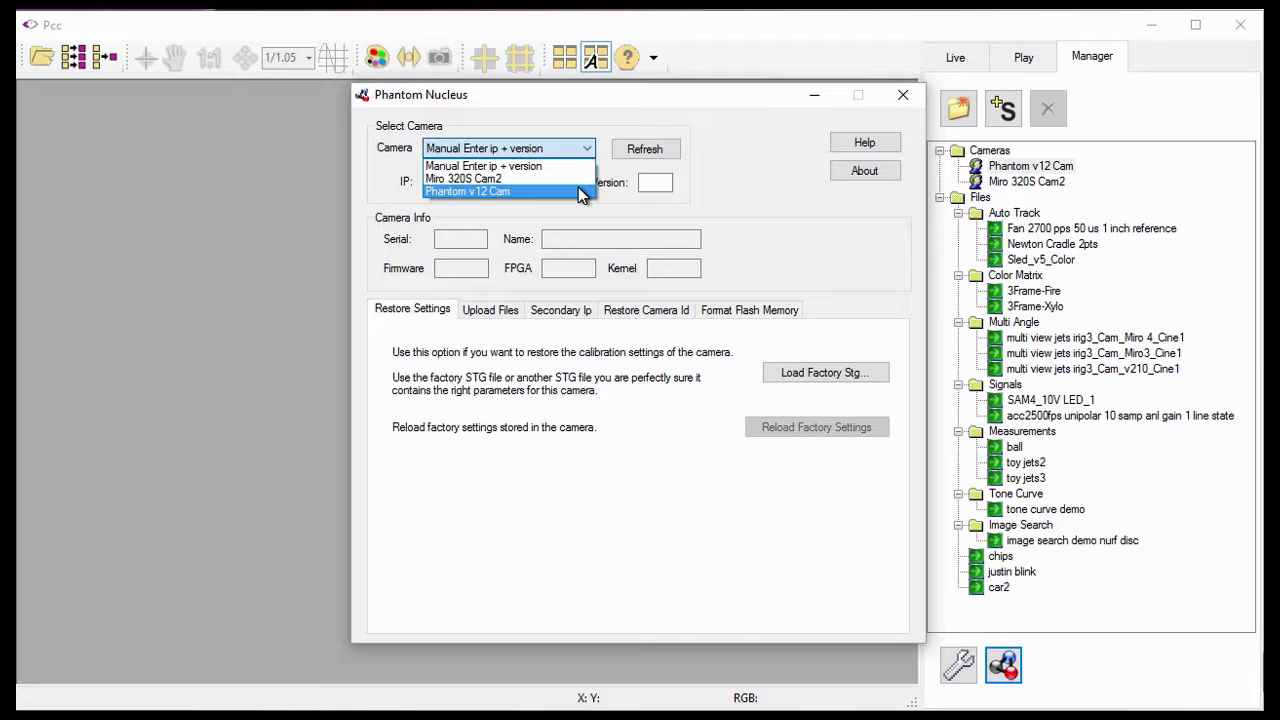
{"action": "left_click", "coordinate": [580, 191]}
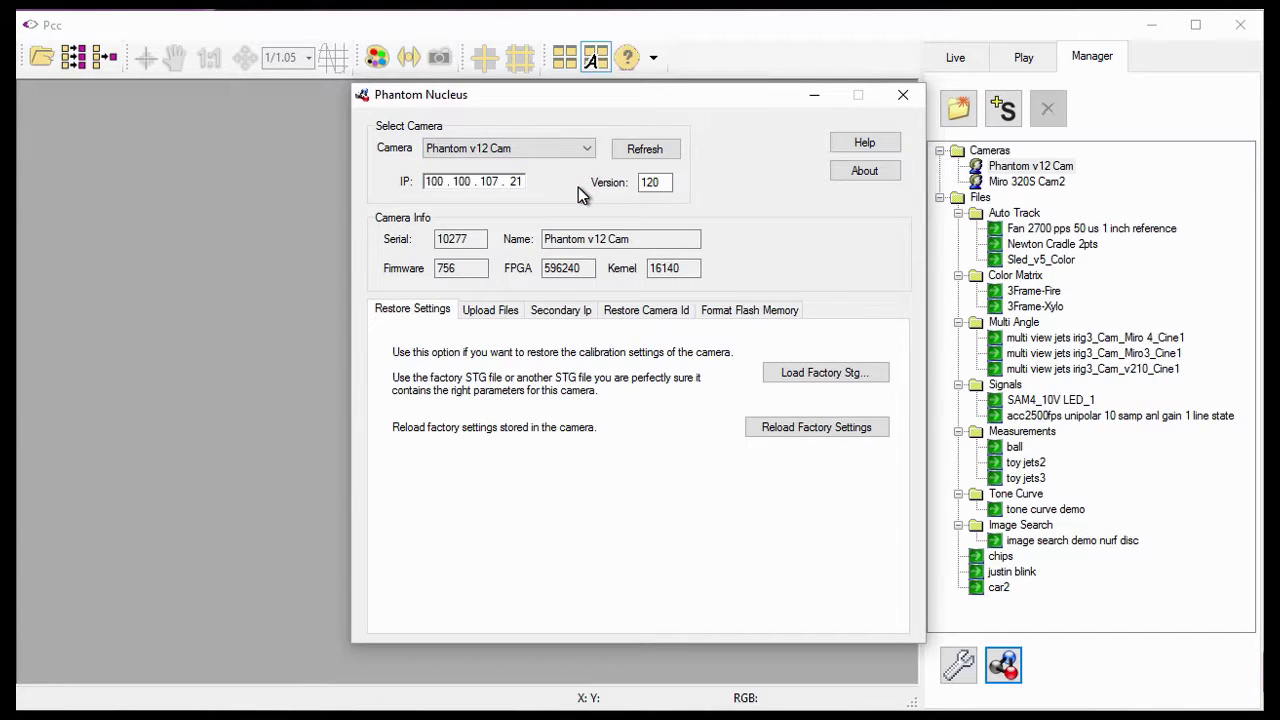
Read the v12's camera info and bring up Load Factory Stg under Restore Settings.
{"action": "left_click", "coordinate": [418, 186]}
{"action": "left_click", "coordinate": [632, 191]}
{"action": "left_click", "coordinate": [455, 243]}
{"action": "left_click", "coordinate": [422, 244]}
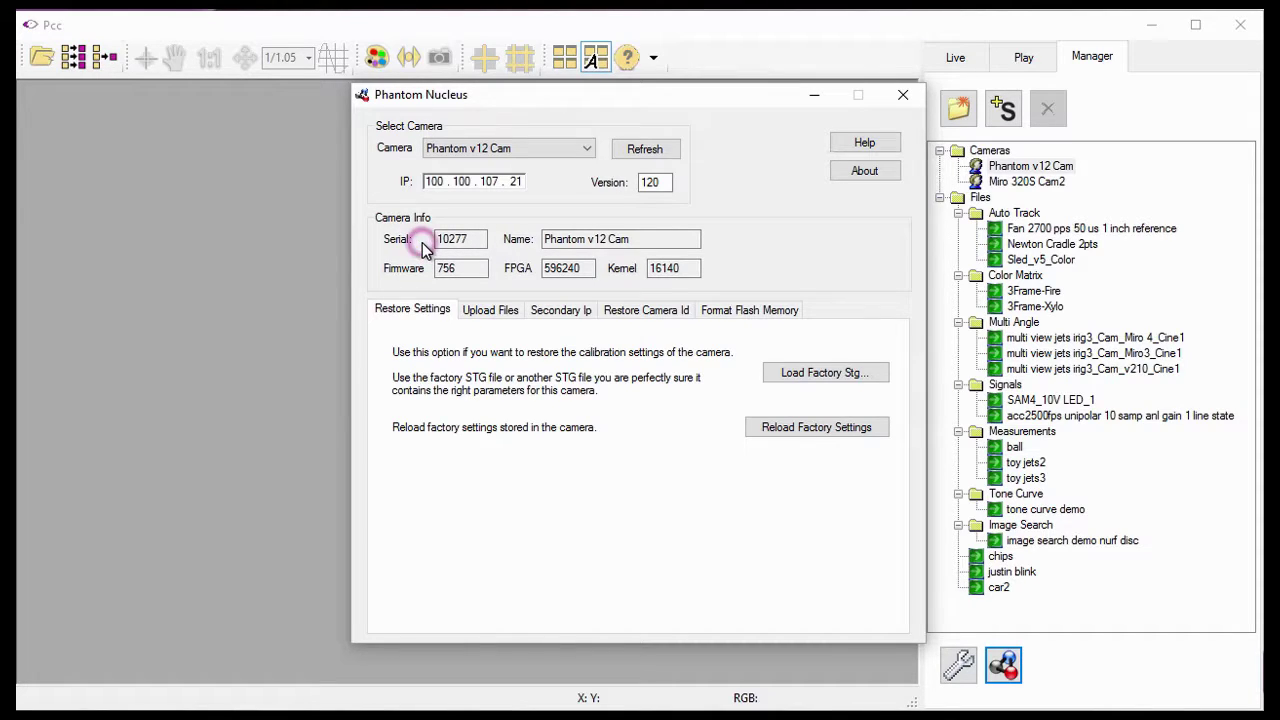
{"action": "left_click", "coordinate": [538, 245]}
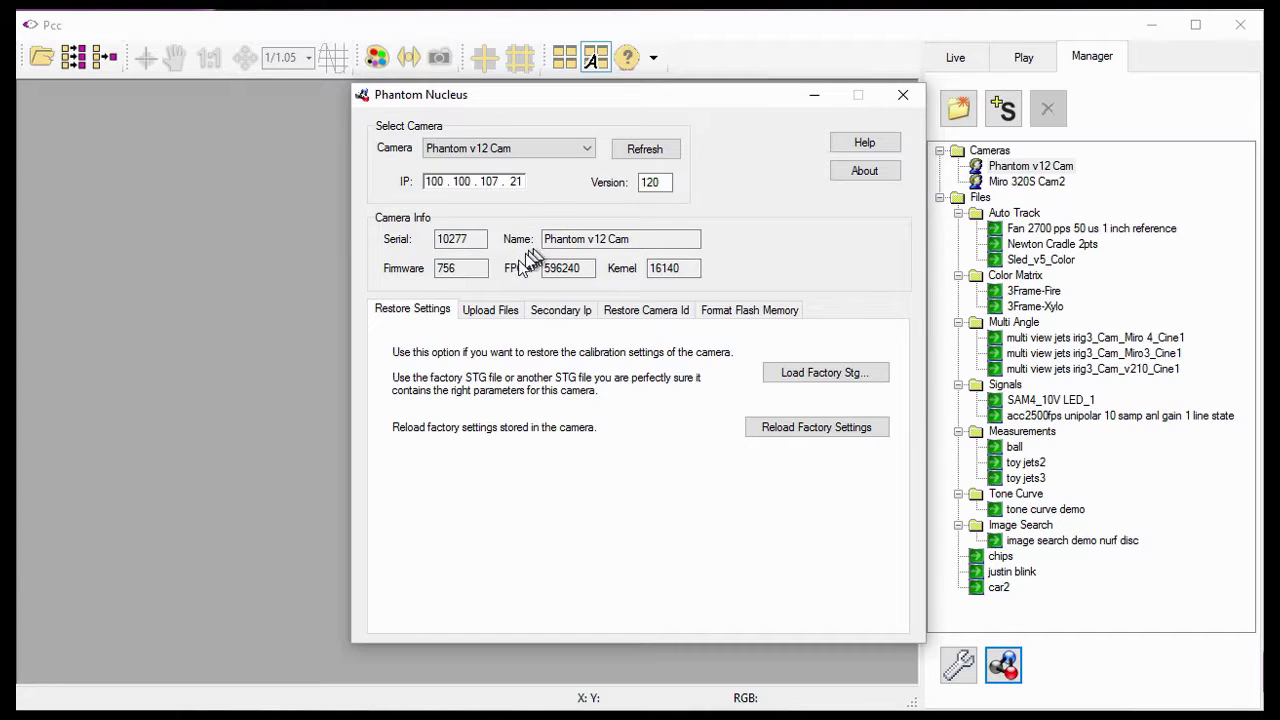
{"action": "left_click", "coordinate": [428, 280]}
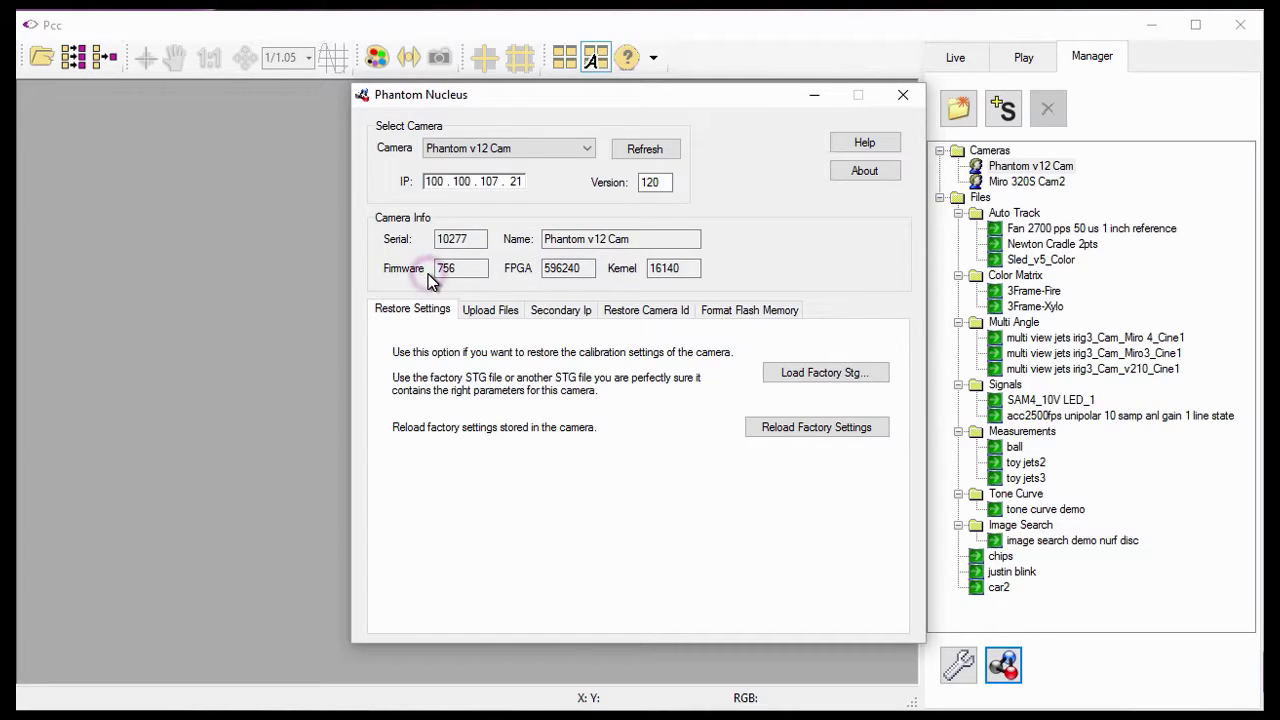
{"action": "left_click", "coordinate": [538, 272]}
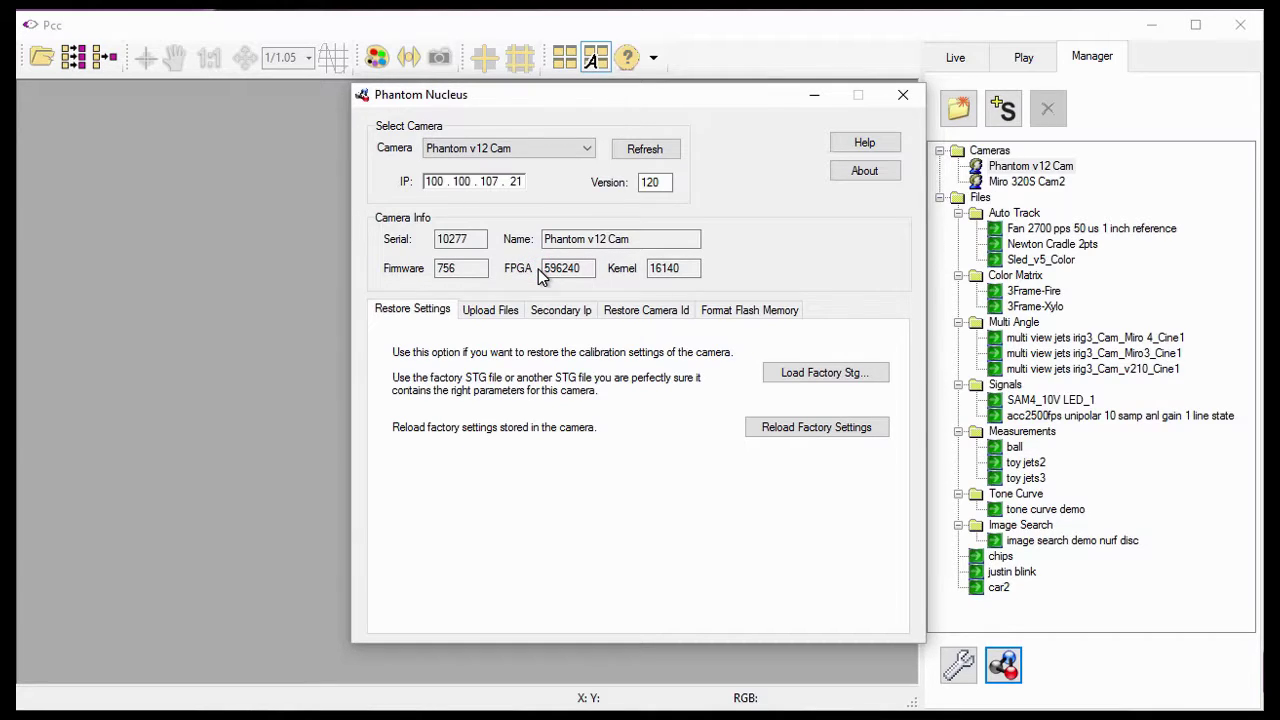
{"action": "left_click", "coordinate": [639, 272]}
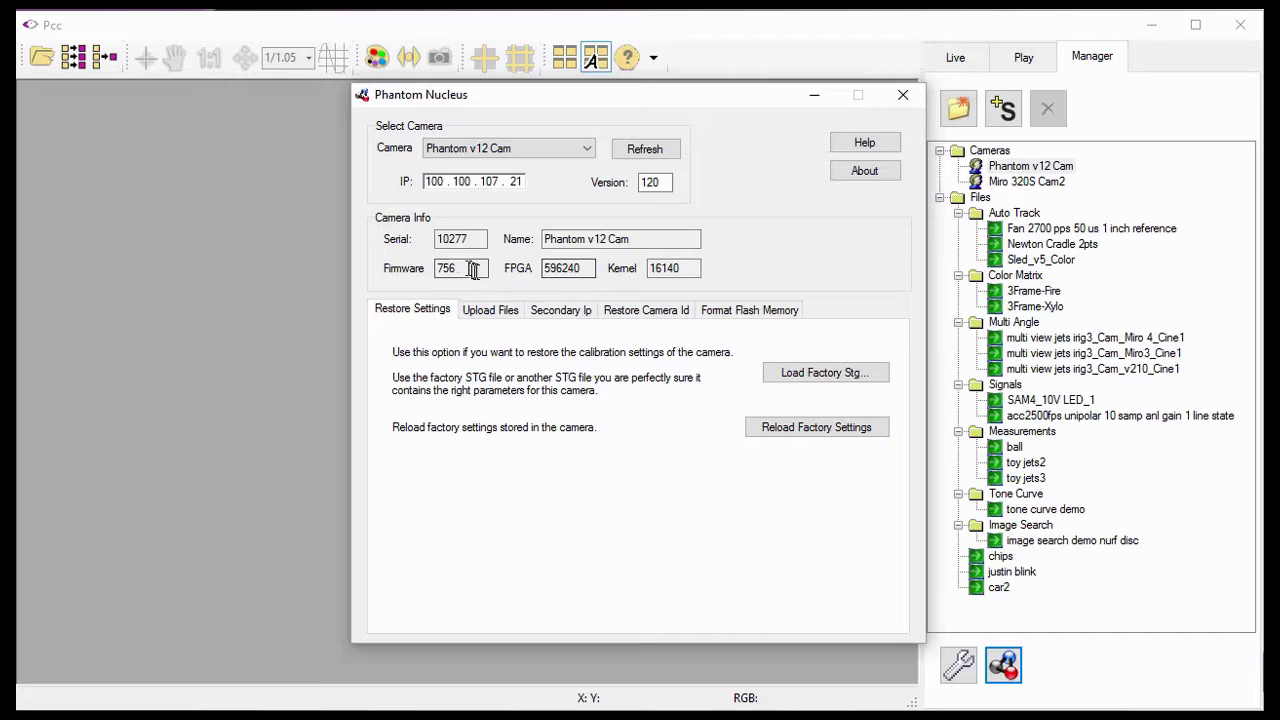
{"action": "left_click", "coordinate": [425, 247]}
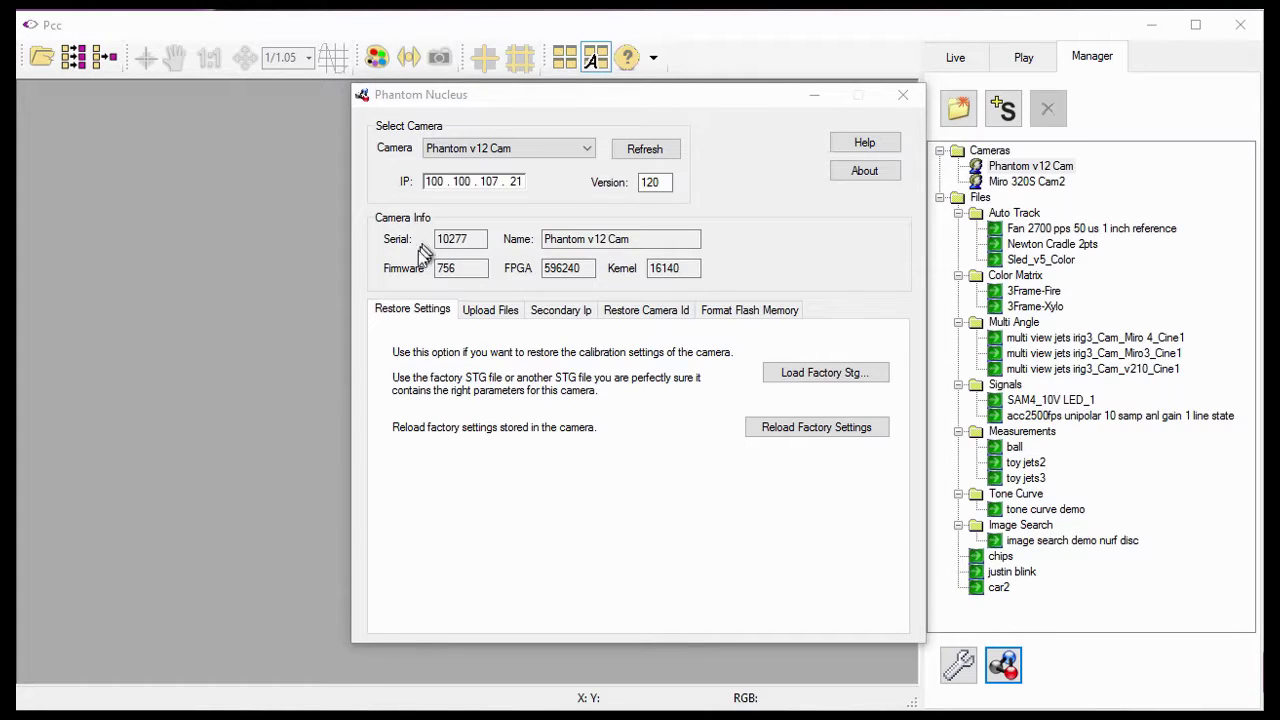
{"action": "left_click", "coordinate": [407, 323]}
{"action": "left_click", "coordinate": [798, 385]}
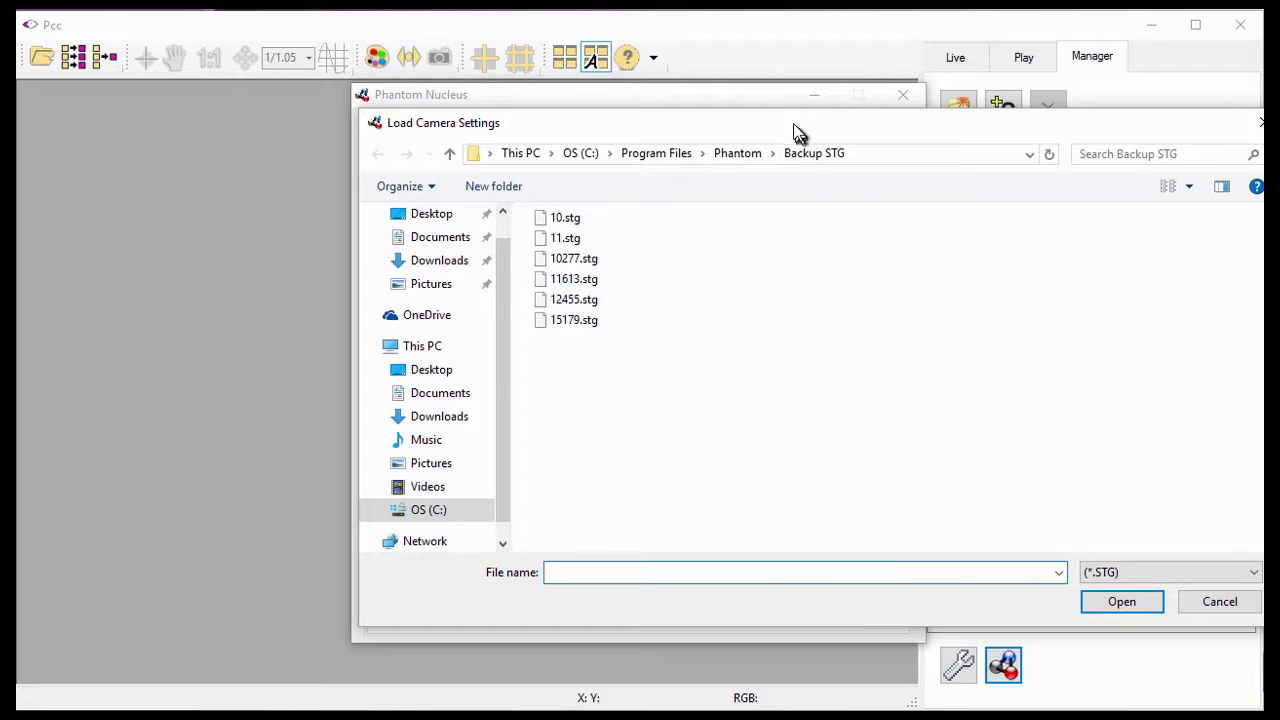
Load 10277.stg from Backup STG onto the Phantom v12 Cam until it reaches 100%.
{"action": "left_click_drag", "start_coordinate": [795, 128], "coordinate": [558, 132]}
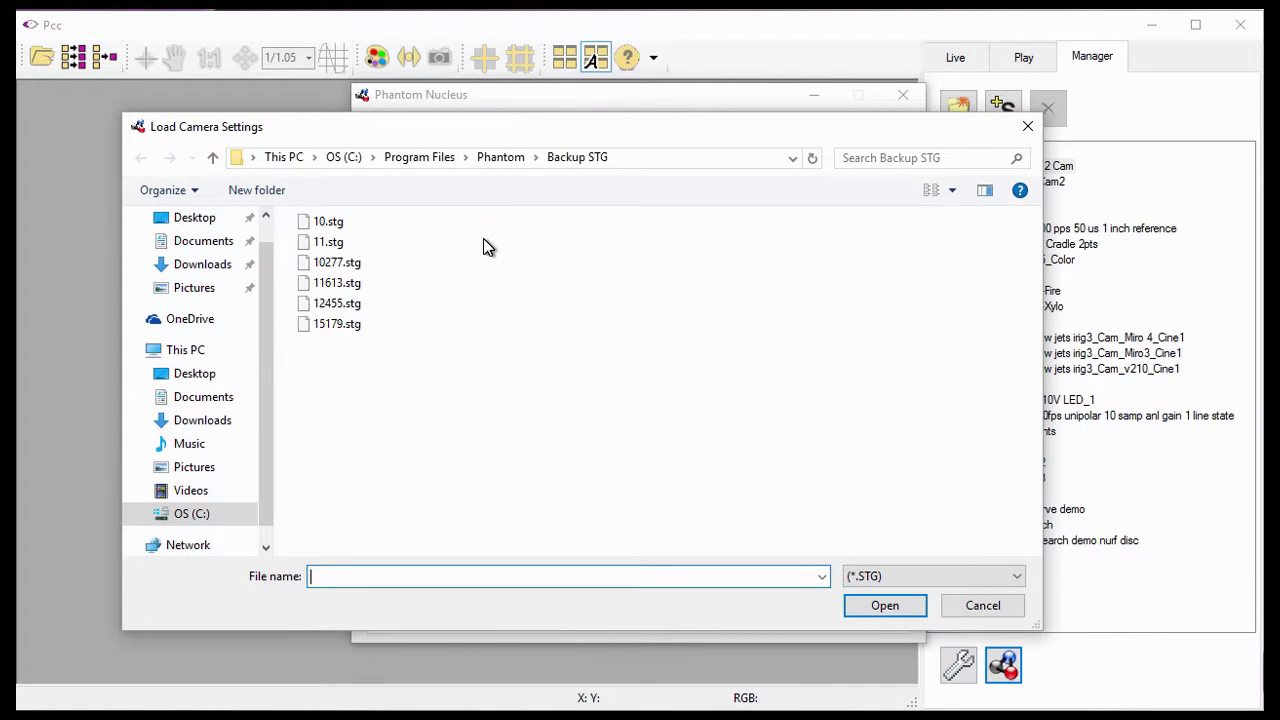
{"action": "left_click", "coordinate": [418, 247]}
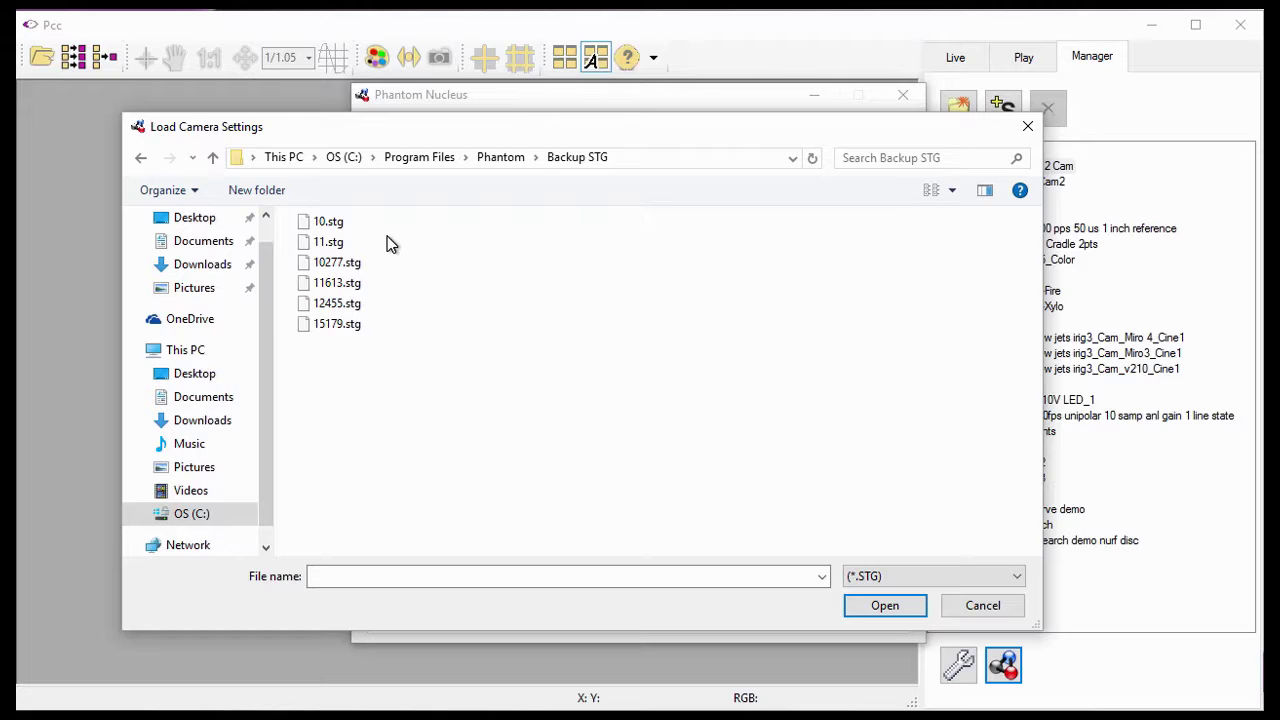
{"action": "left_click", "coordinate": [306, 263]}
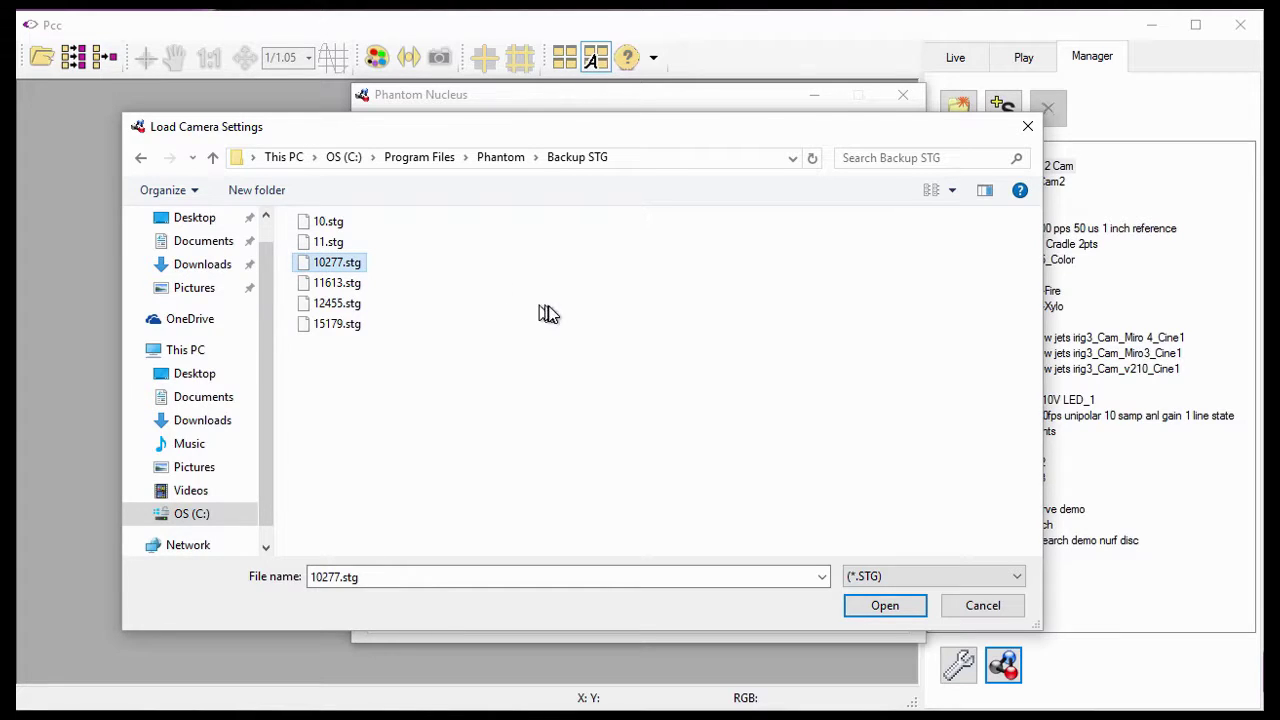
{"action": "left_click", "coordinate": [866, 606]}
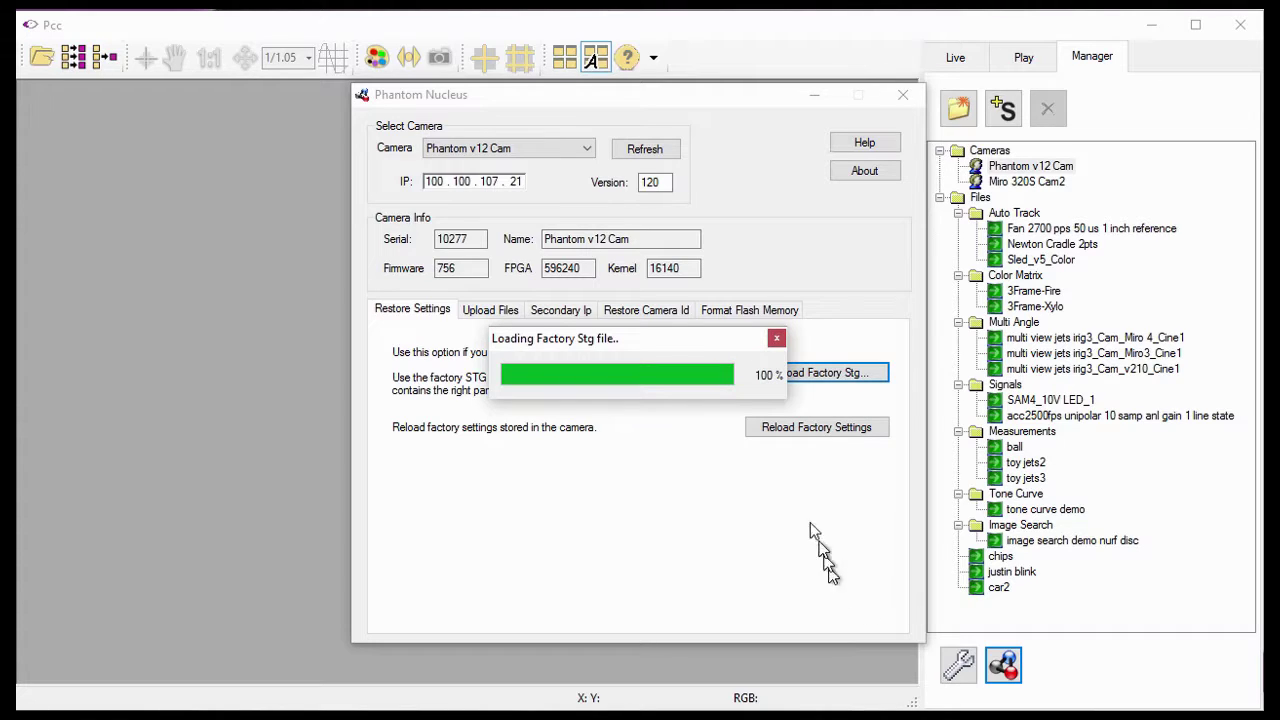
Close the progress box and Nucleus, then show only images from the Cameras group.
{"action": "left_click", "coordinate": [776, 338]}
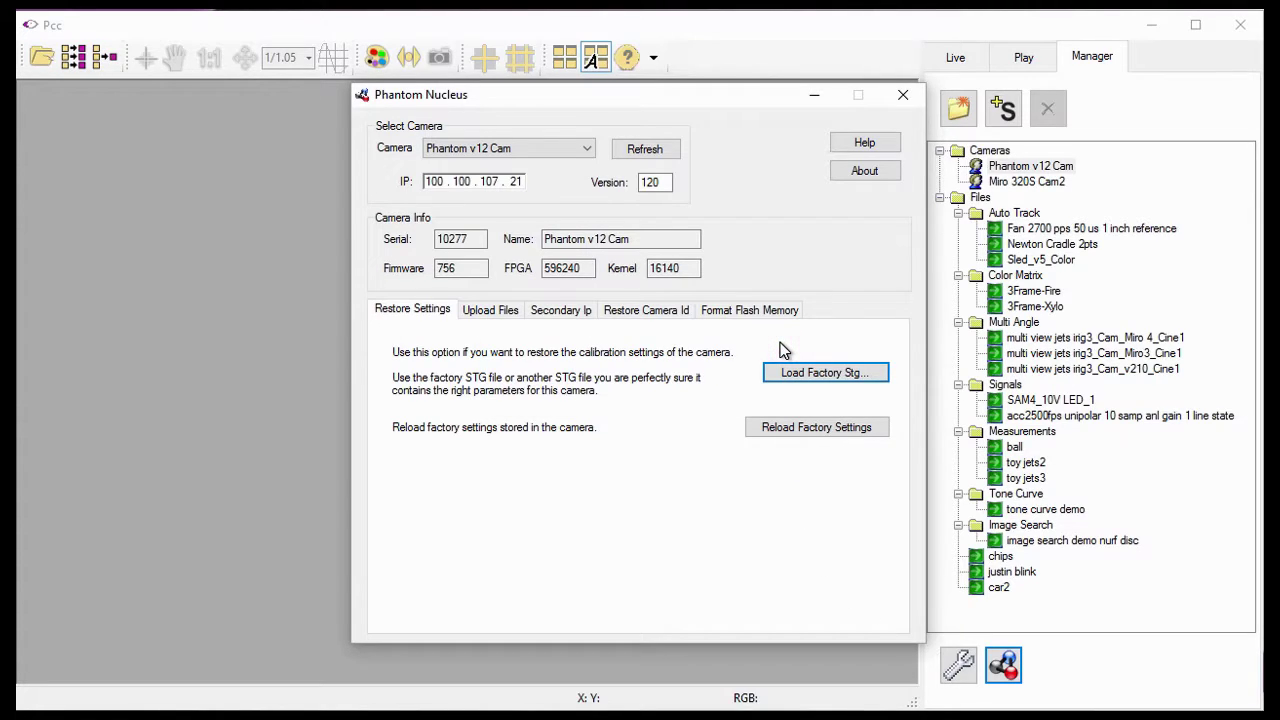
{"action": "left_click", "coordinate": [903, 94]}
{"action": "right_click", "coordinate": [1003, 156]}
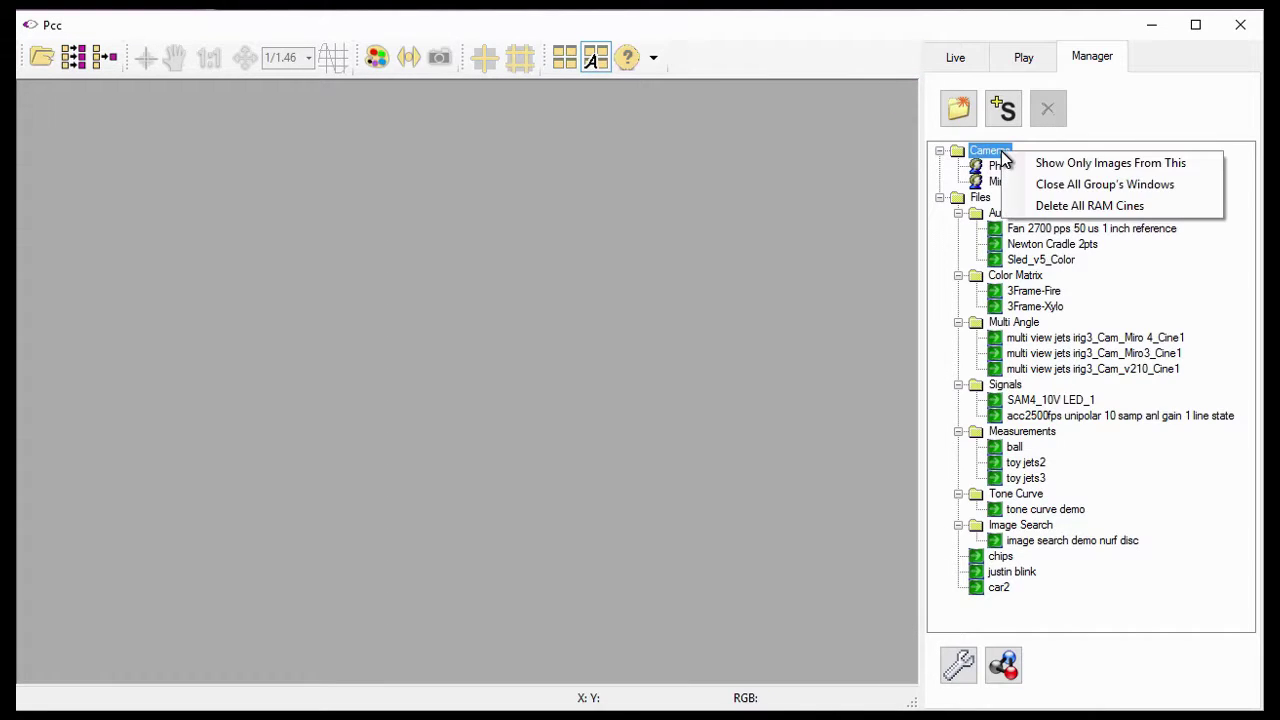
{"action": "left_click", "coordinate": [1022, 166]}
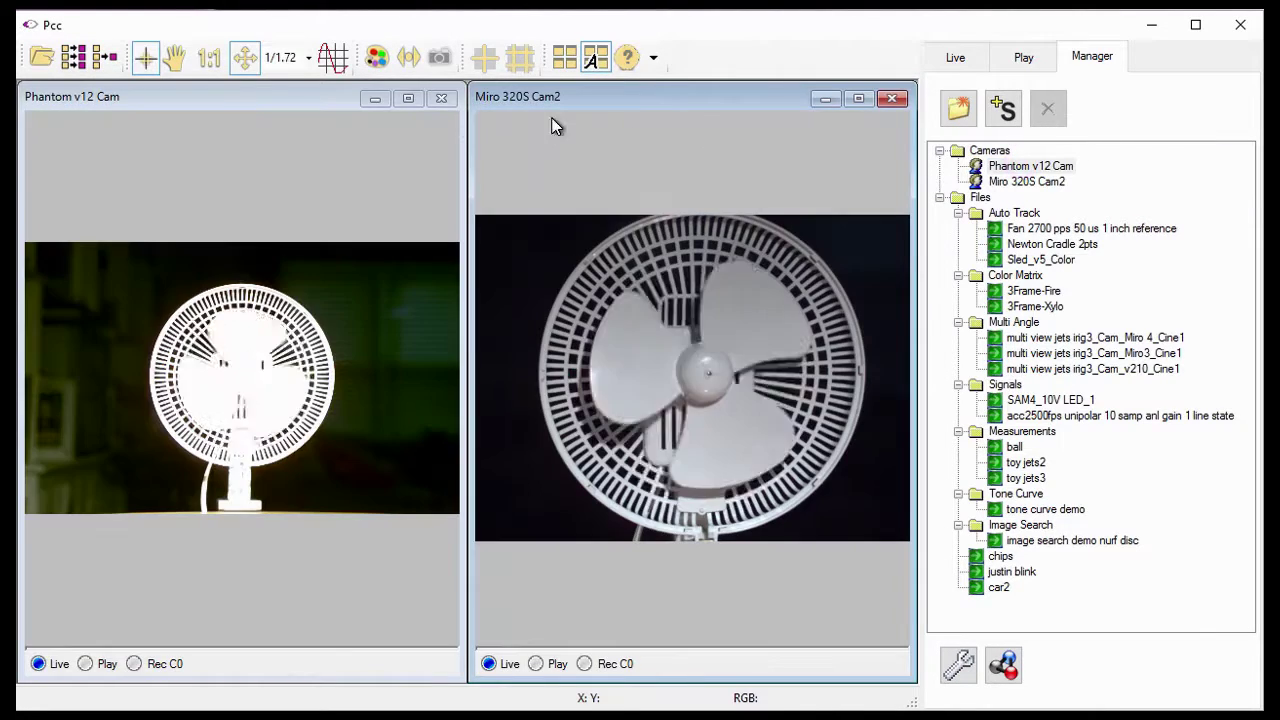
Check Live settings for Phantom v12 Cam and Miro 320S Cam2, then return to Manager.
{"action": "left_click", "coordinate": [287, 107]}
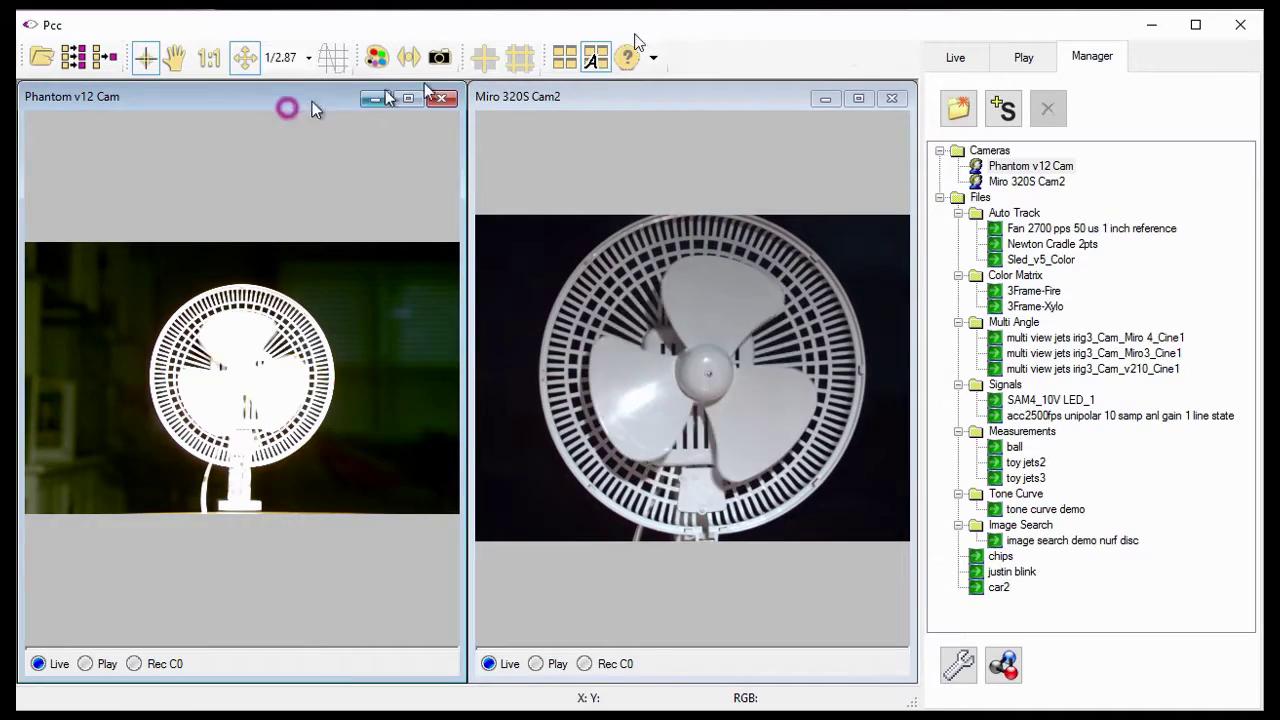
{"action": "left_click", "coordinate": [950, 58]}
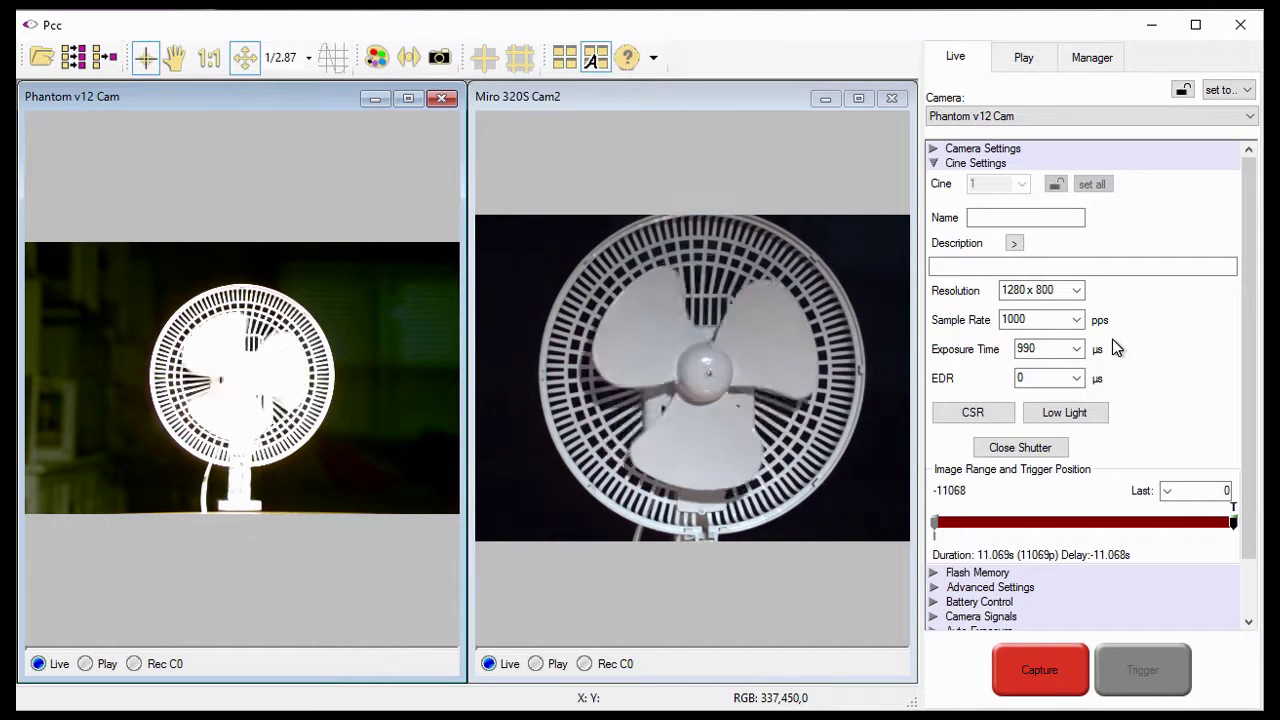
{"action": "left_click", "coordinate": [690, 105]}
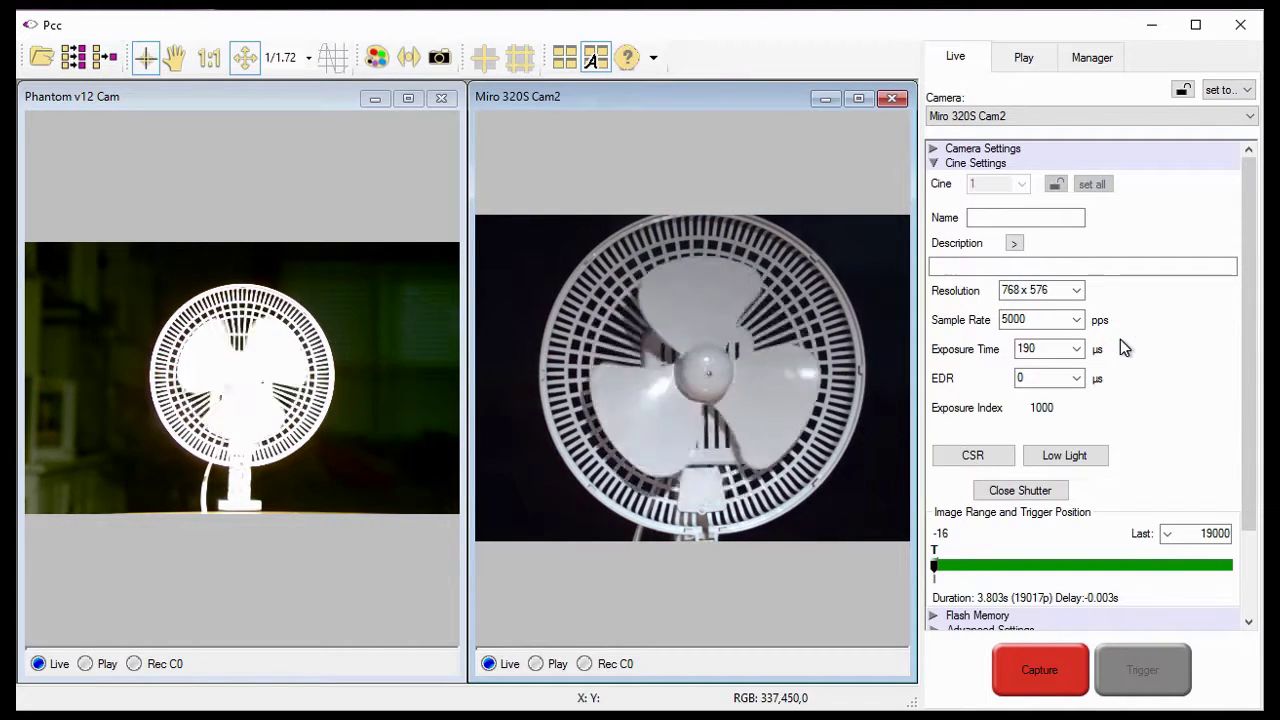
{"action": "left_click", "coordinate": [1085, 62]}
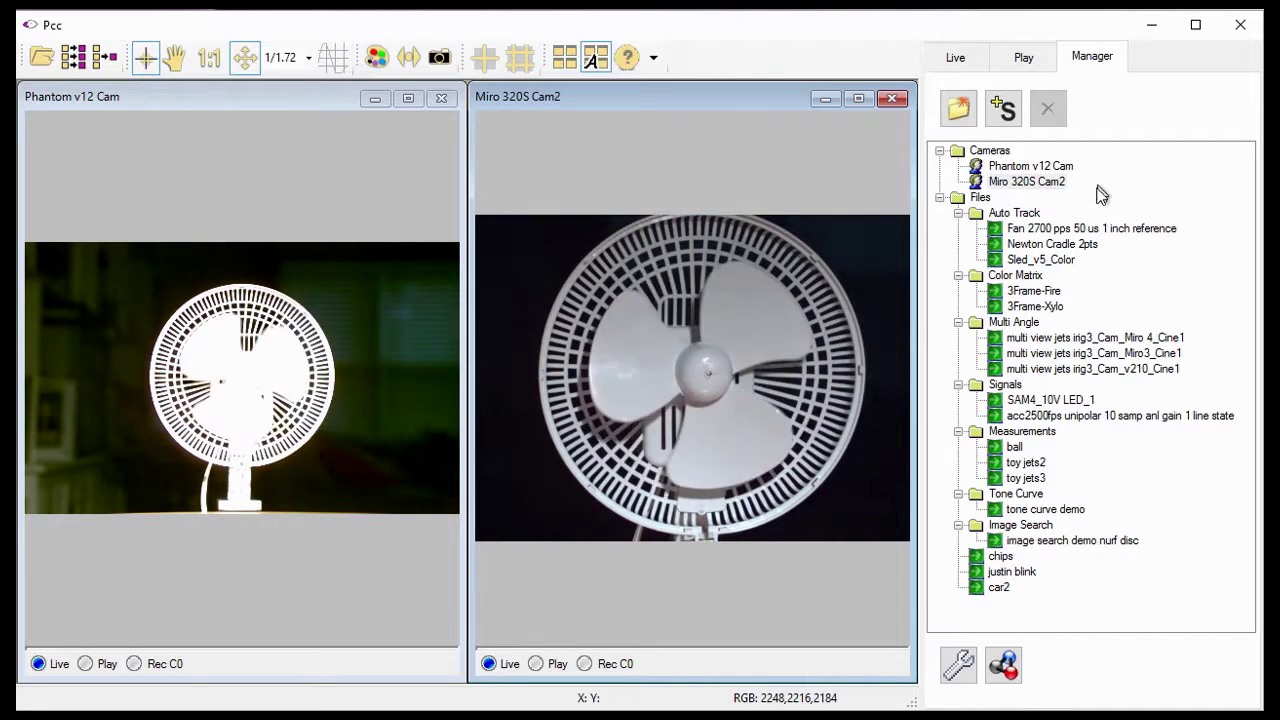
Reopen Nucleus from the Manager panel and pick Miro 320S Cam2 as the camera.
{"action": "left_click", "coordinate": [1001, 668]}
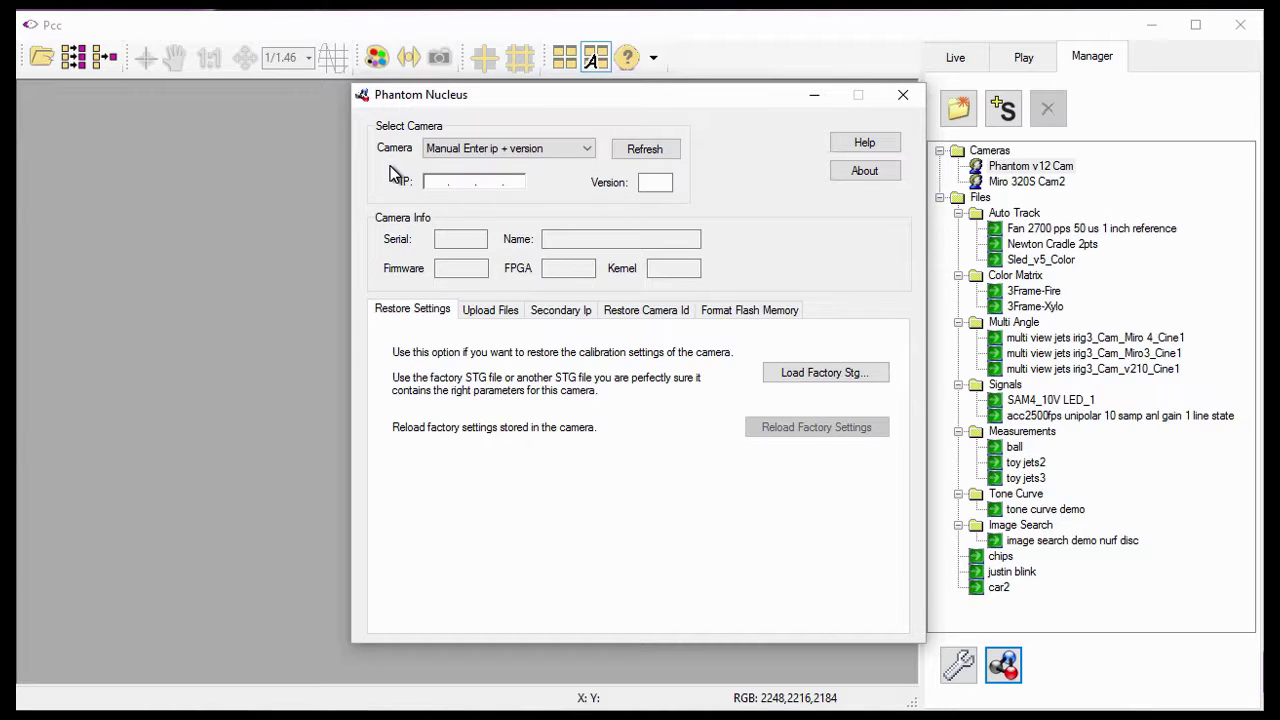
{"action": "left_click", "coordinate": [589, 150]}
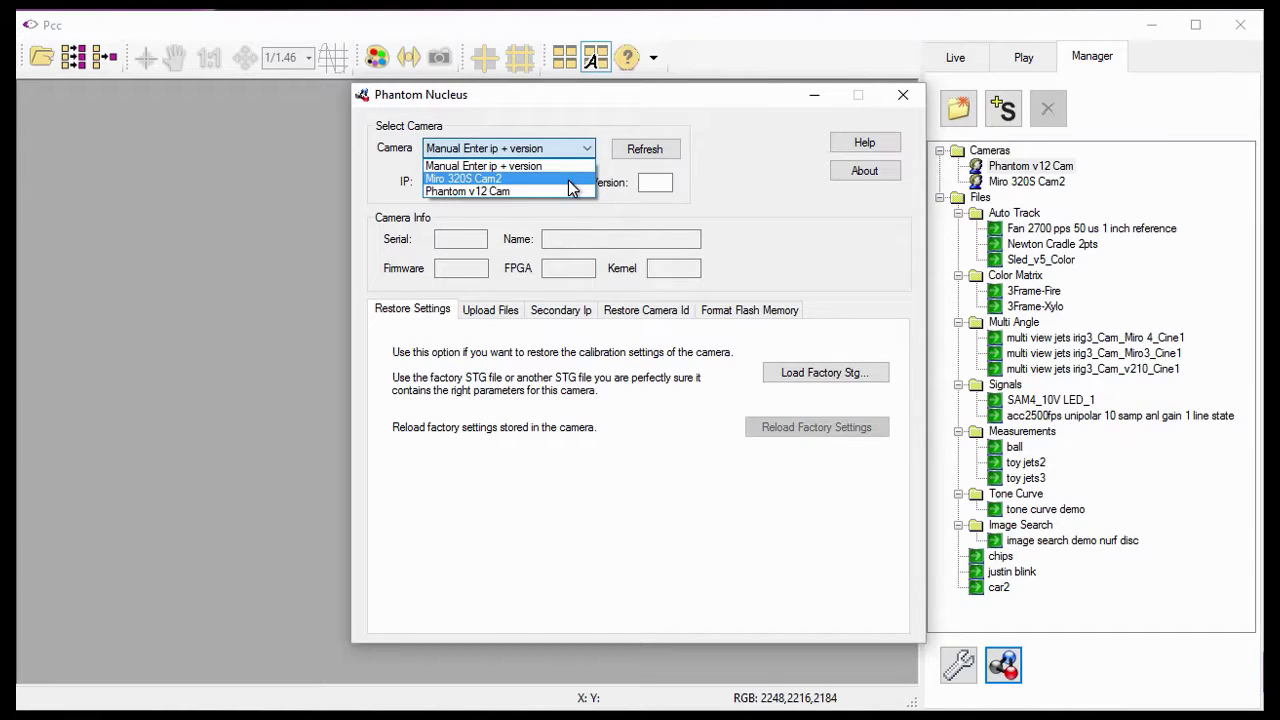
{"action": "left_click", "coordinate": [568, 182]}
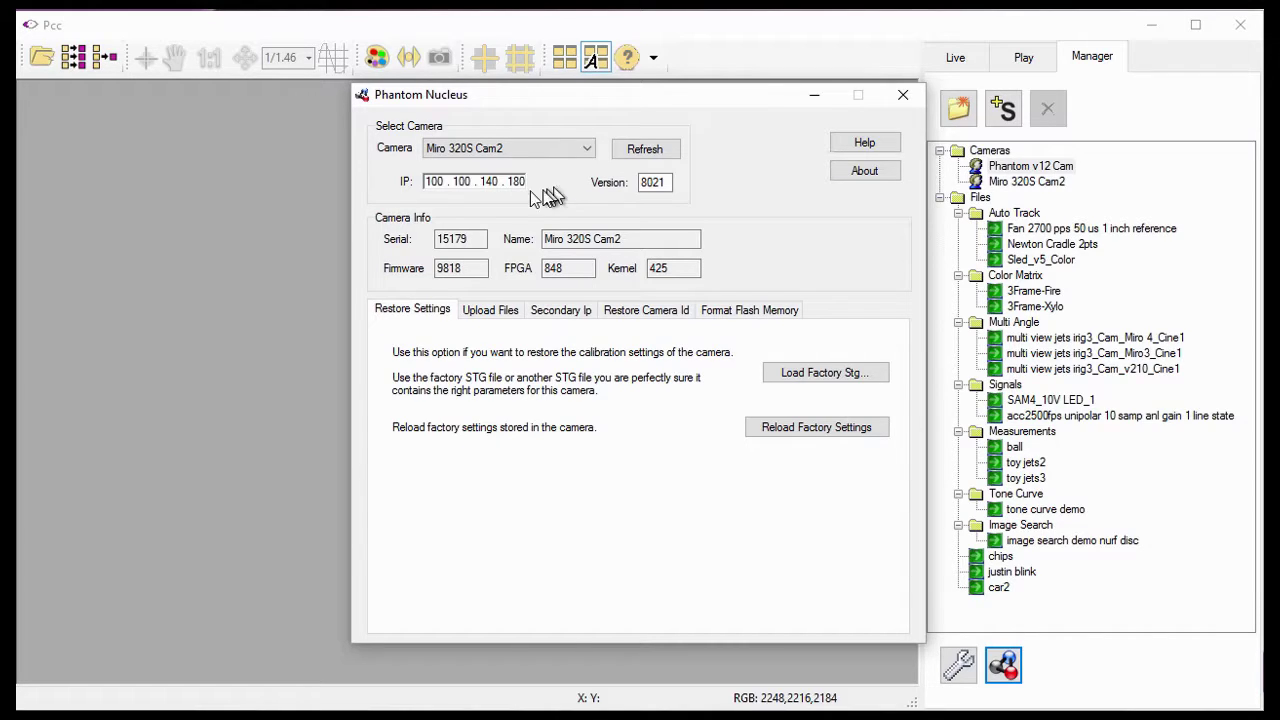
Review the Miro 320S Cam2 details, then trigger Reload Factory Settings on Restore Settings.
{"action": "left_click", "coordinate": [415, 184]}
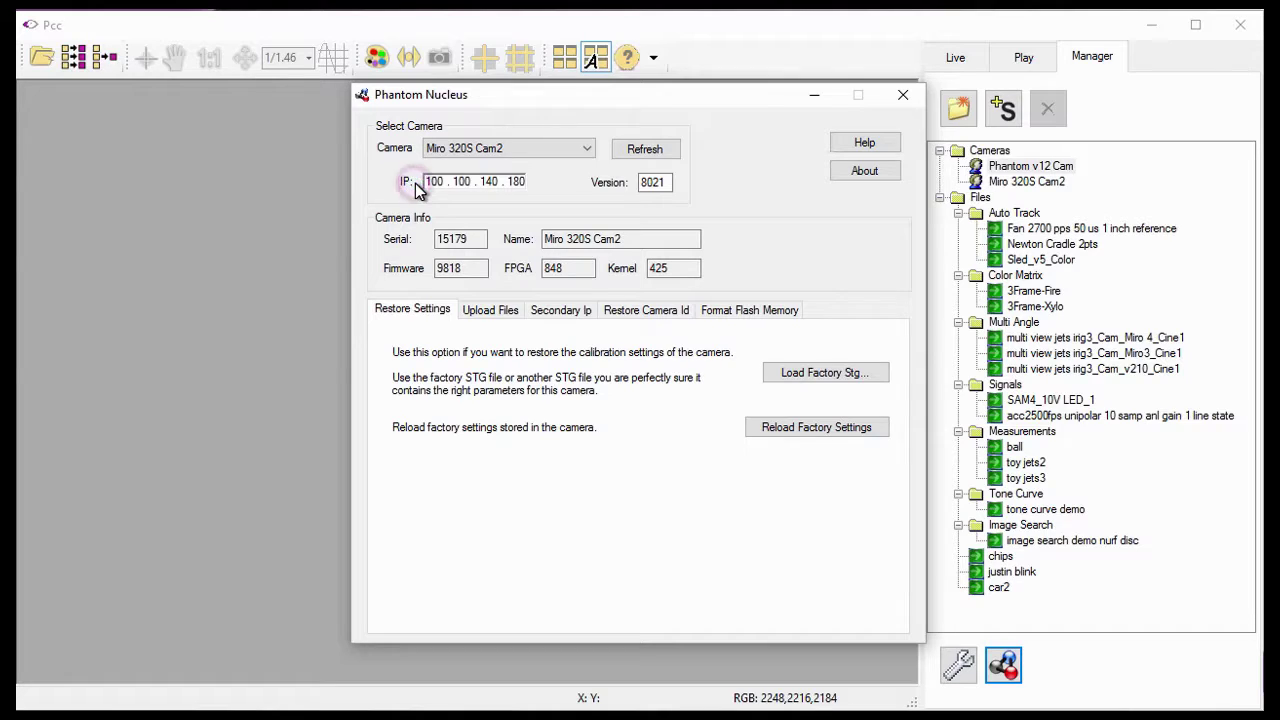
{"action": "left_click", "coordinate": [637, 188]}
{"action": "left_click", "coordinate": [426, 248]}
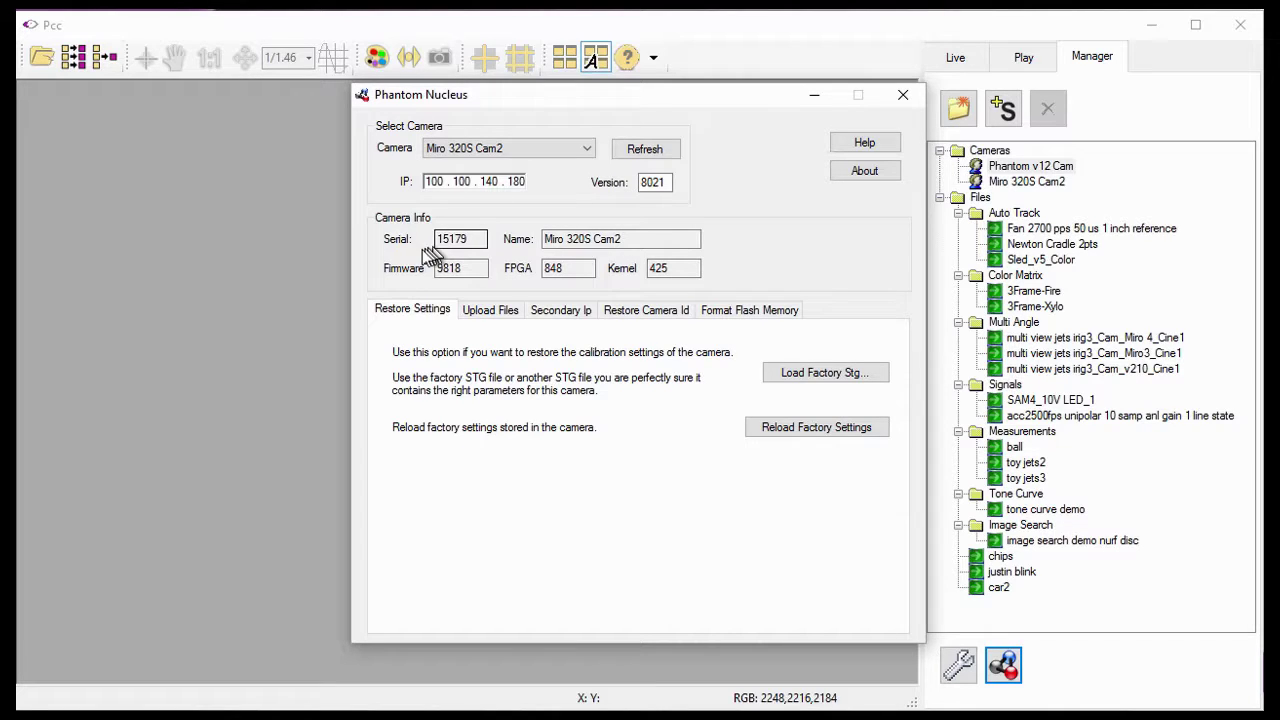
{"action": "left_click", "coordinate": [426, 248]}
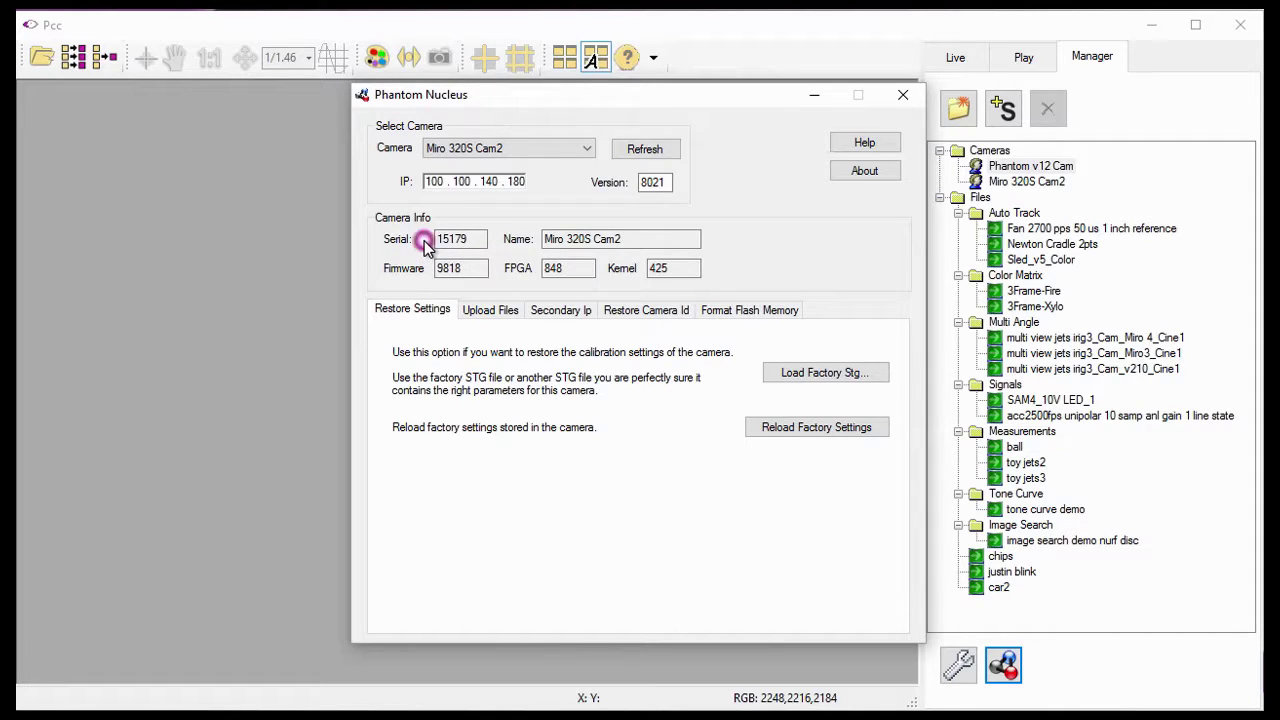
{"action": "left_click", "coordinate": [535, 248]}
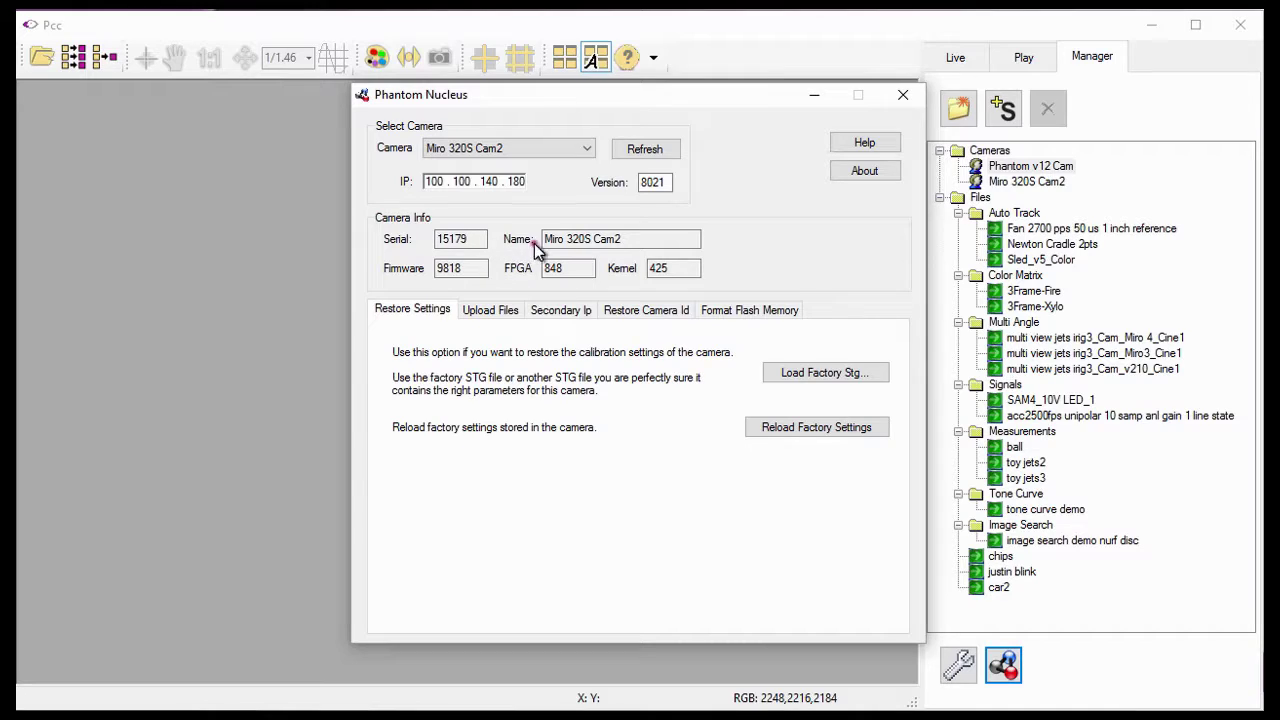
{"action": "left_click", "coordinate": [430, 272]}
{"action": "left_click", "coordinate": [533, 272]}
{"action": "left_click", "coordinate": [640, 272]}
{"action": "left_click", "coordinate": [750, 373]}
{"action": "left_click", "coordinate": [434, 320]}
{"action": "left_click", "coordinate": [760, 428]}
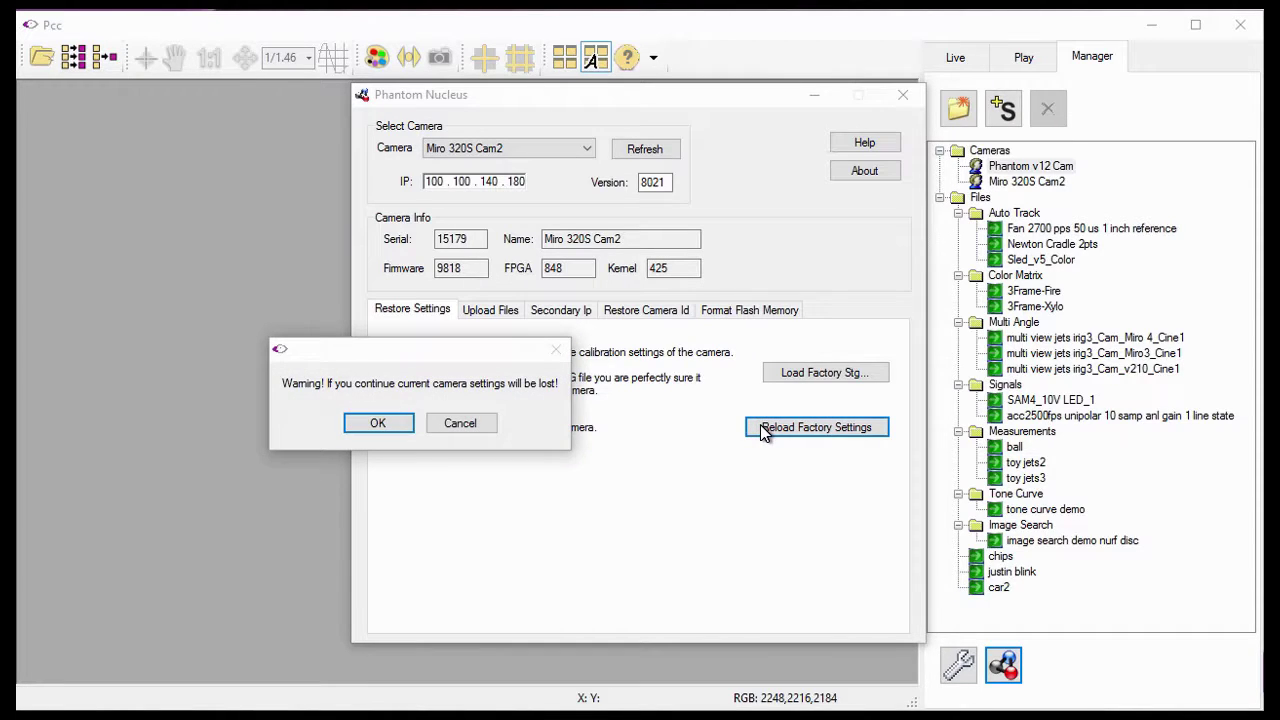
Accept the settings-overwrite warning with OK and close Phantom Nucleus.
{"action": "left_click", "coordinate": [316, 400]}
{"action": "left_click", "coordinate": [370, 423]}
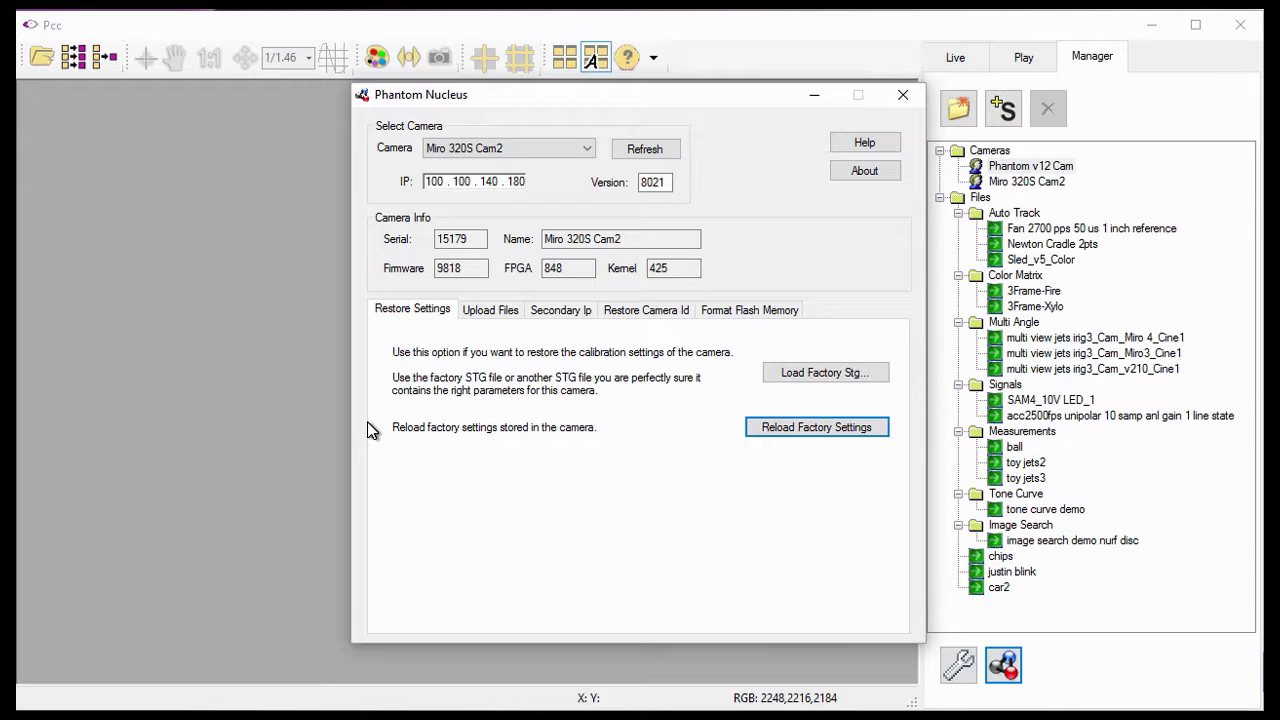
{"action": "left_click", "coordinate": [902, 95]}
Show only images from the Cameras node and view both cameras' live settings.
{"action": "right_click", "coordinate": [1004, 152]}
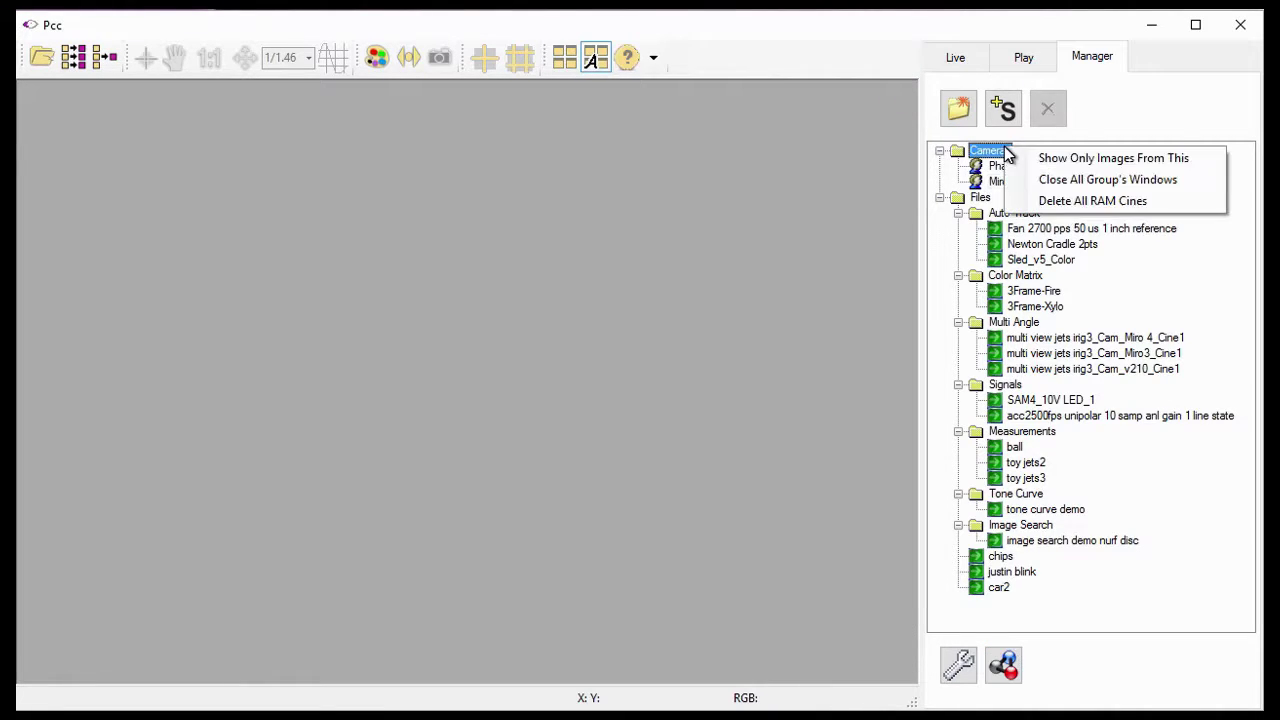
{"action": "left_click", "coordinate": [1018, 158]}
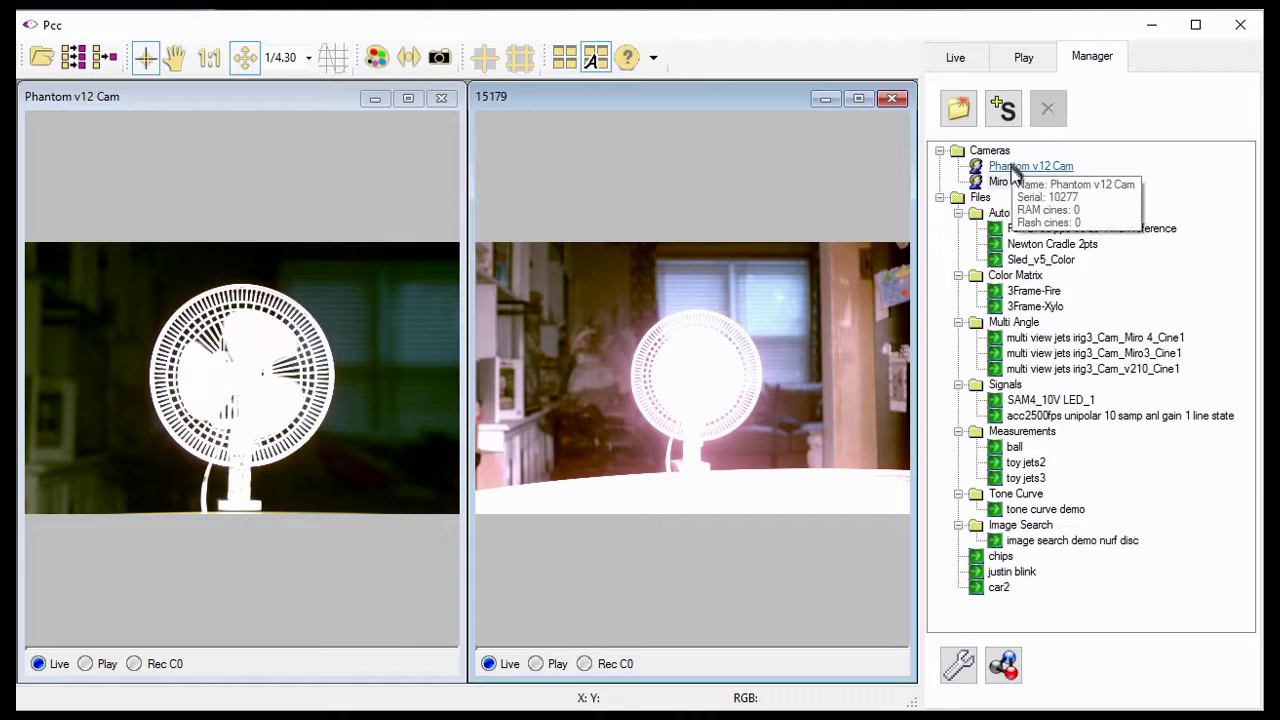
{"action": "left_click", "coordinate": [950, 62]}
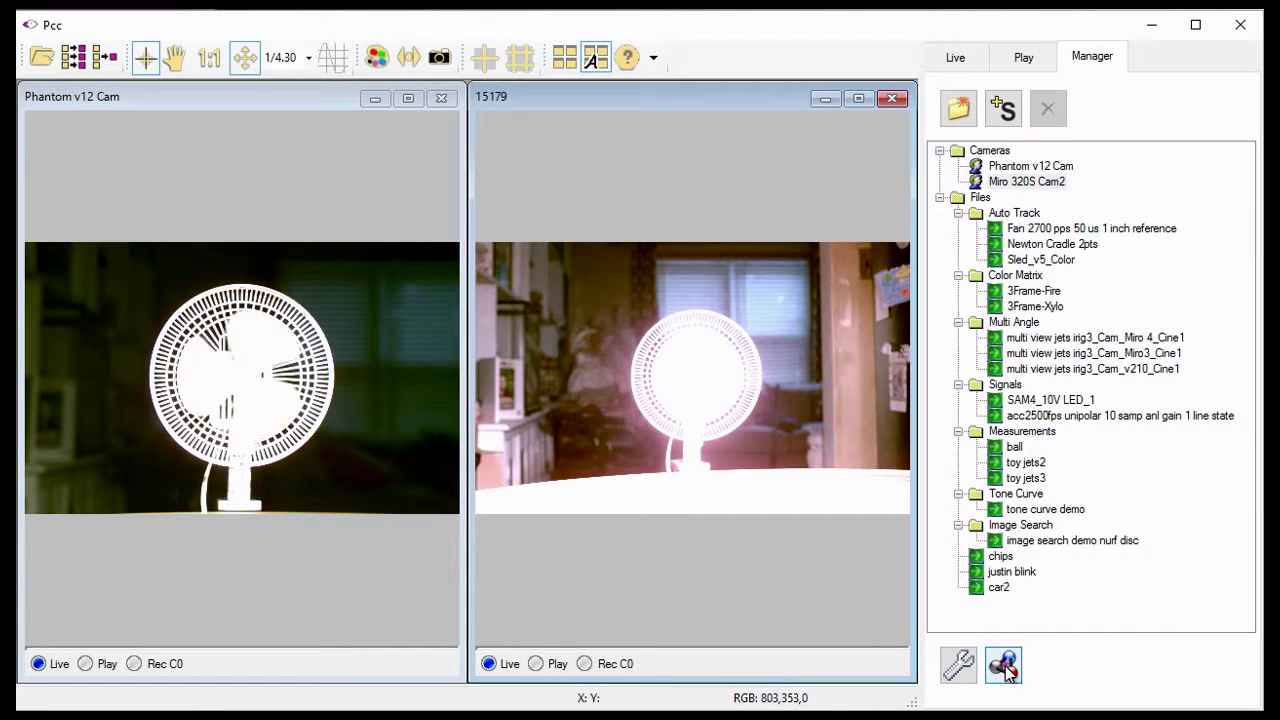
{"action": "left_click", "coordinate": [1004, 666]}
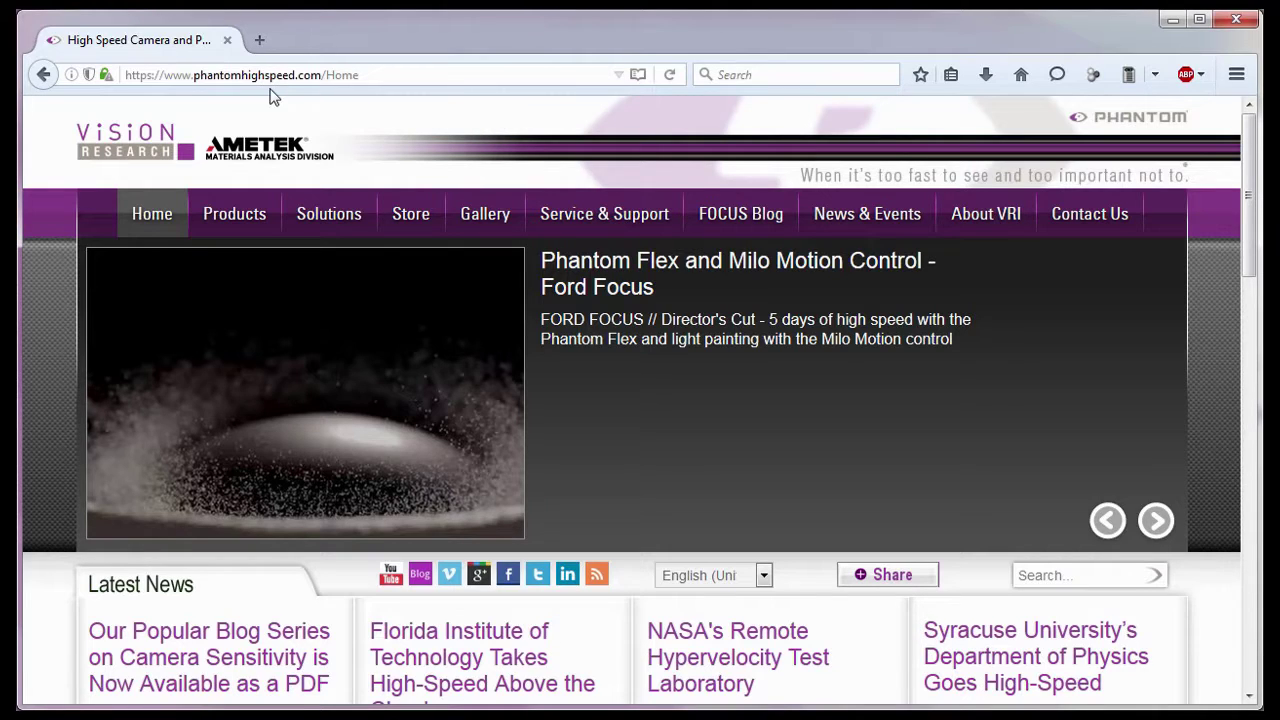
Visit the Training, North American Sales and International Sales pages through the site menus.
{"action": "left_click", "coordinate": [188, 80]}
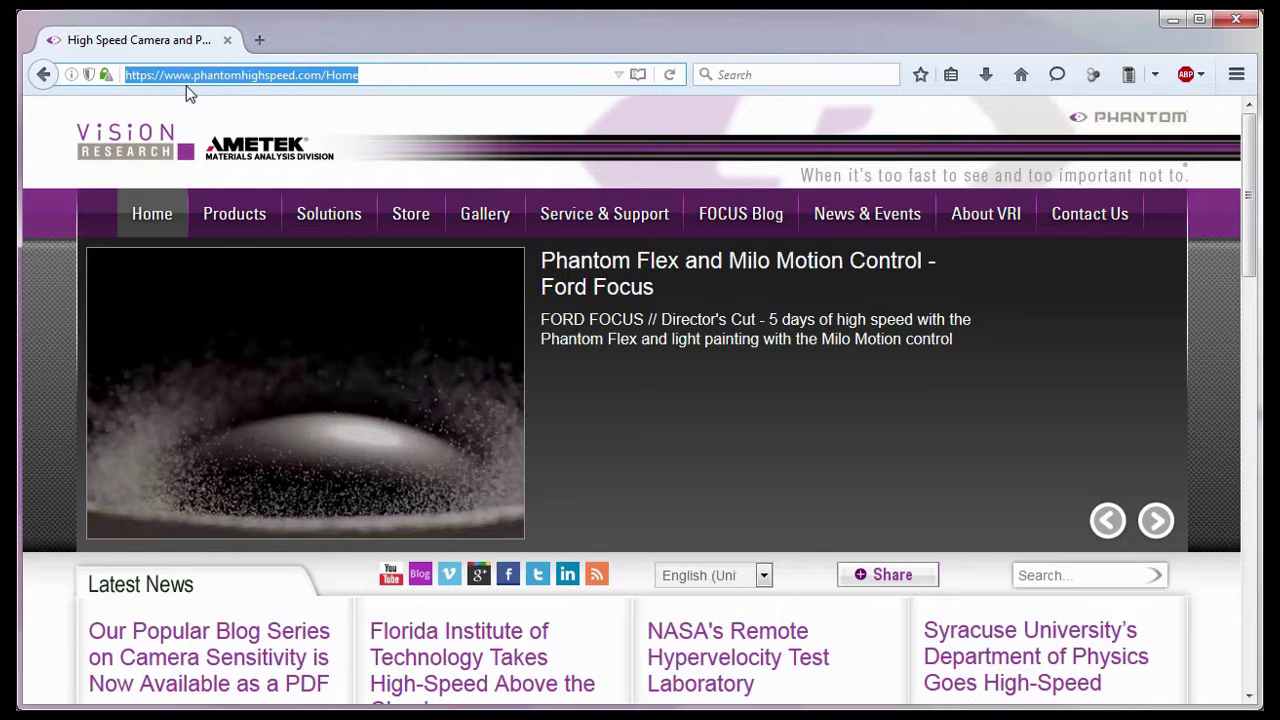
{"action": "mouse_move", "coordinate": [580, 226]}
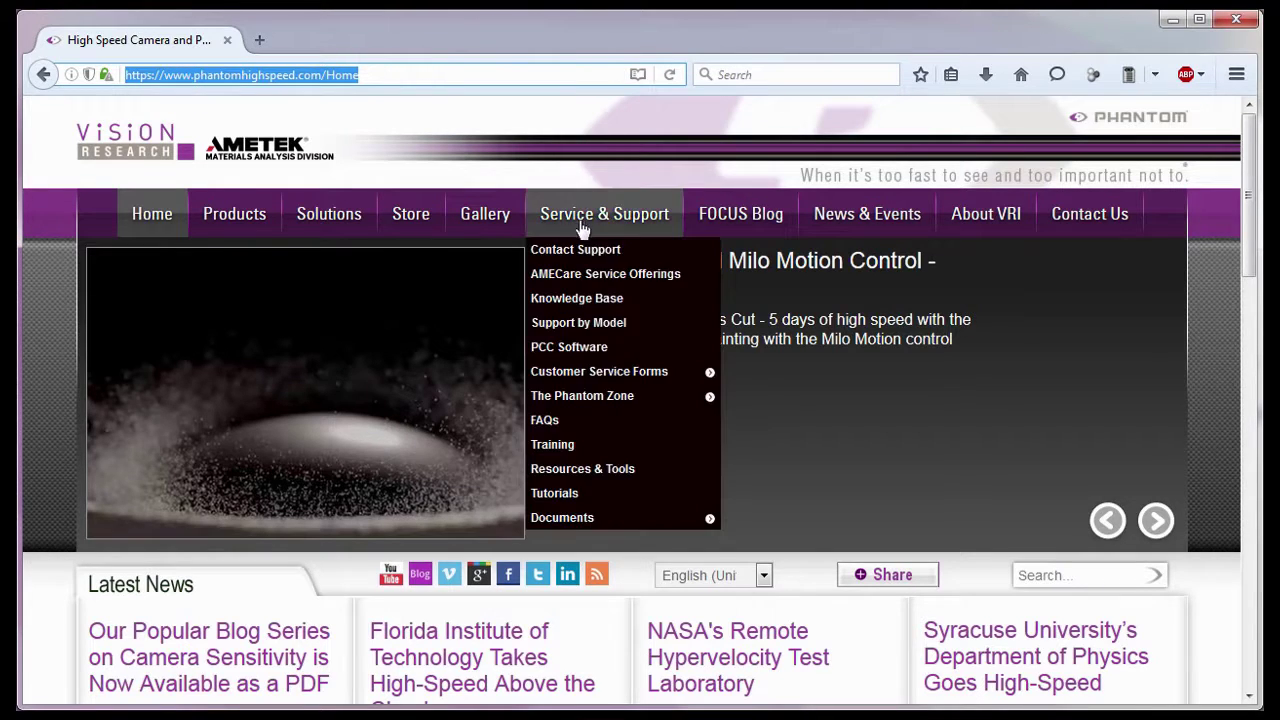
{"action": "left_click", "coordinate": [583, 446]}
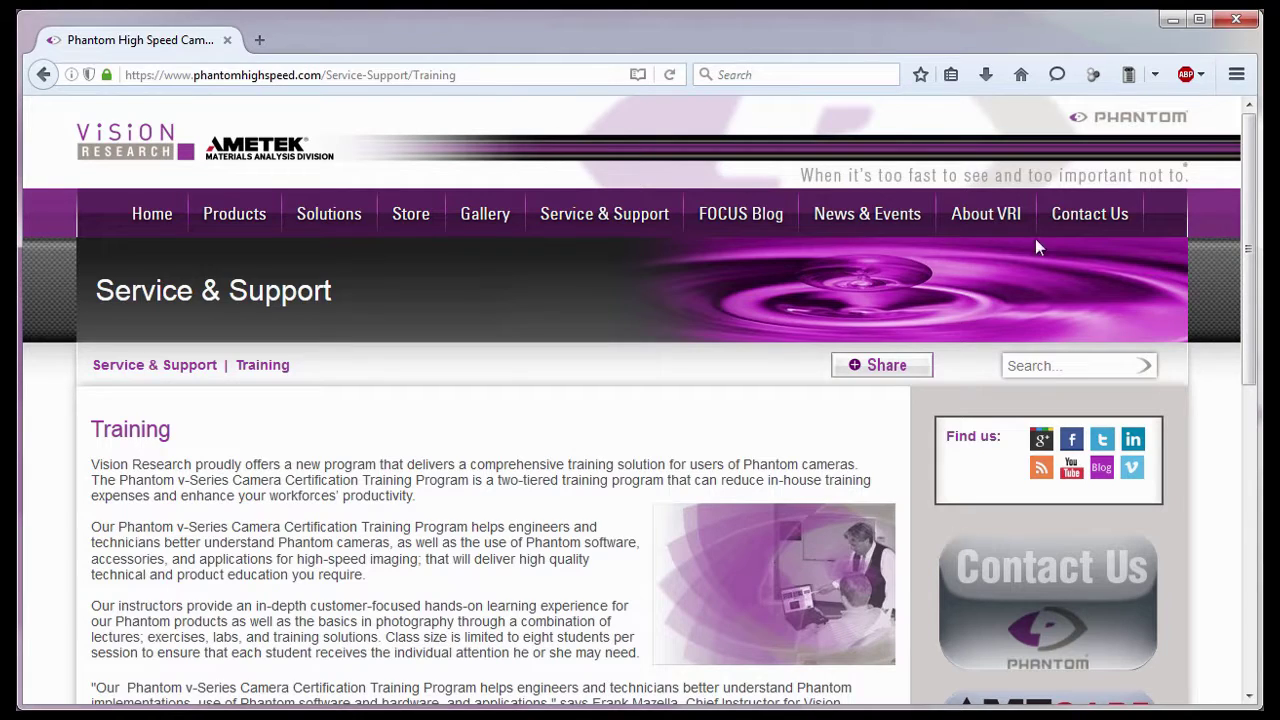
{"action": "mouse_move", "coordinate": [1074, 222]}
{"action": "left_click", "coordinate": [1067, 250]}
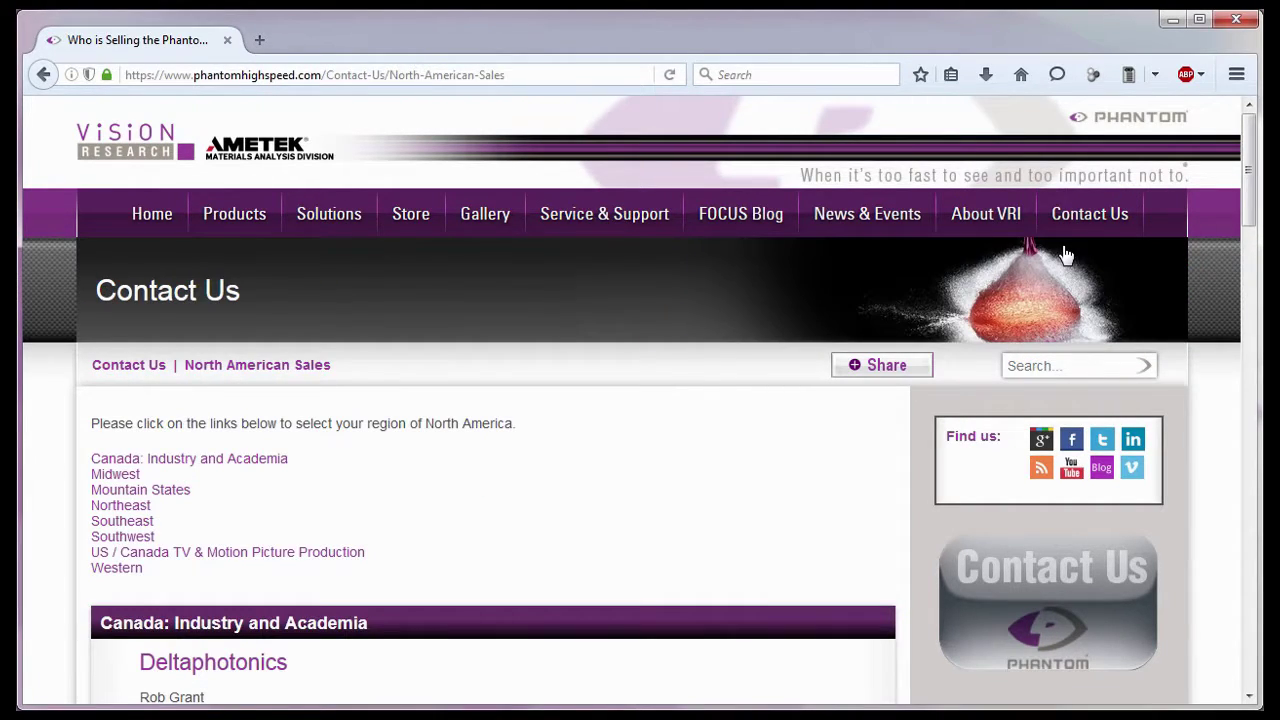
{"action": "mouse_move", "coordinate": [1092, 228]}
{"action": "left_click", "coordinate": [1079, 283]}
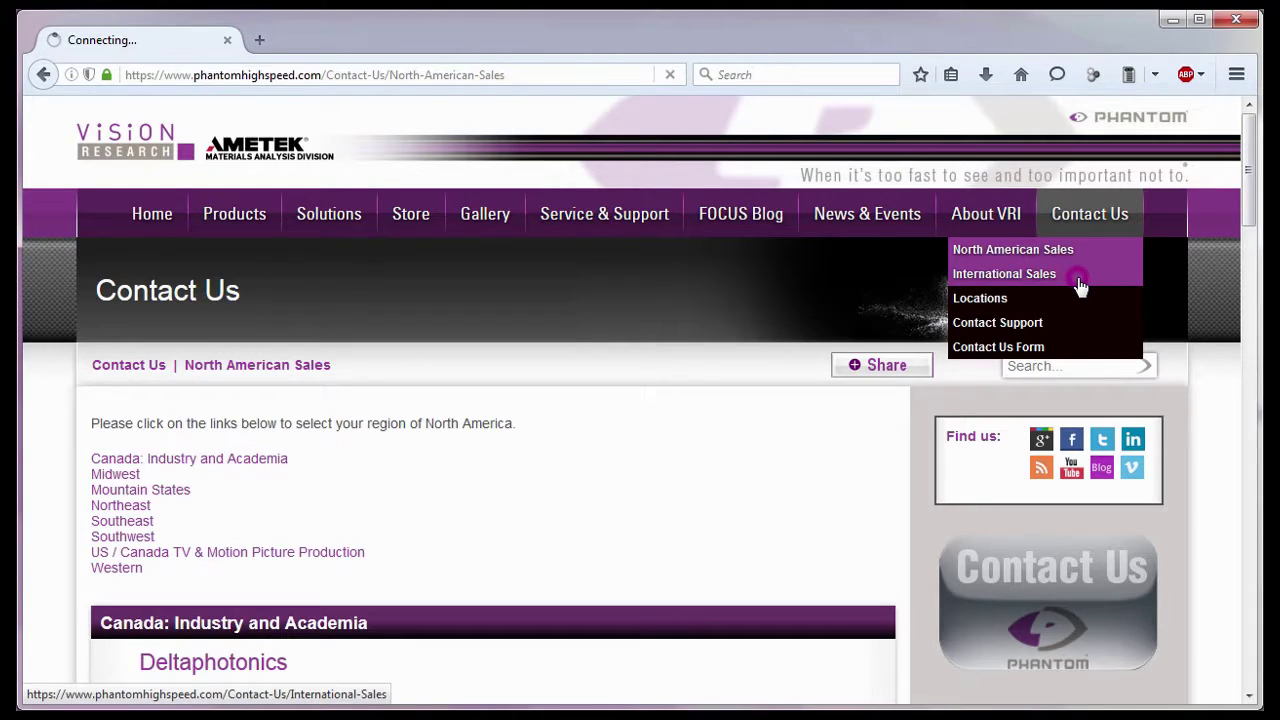